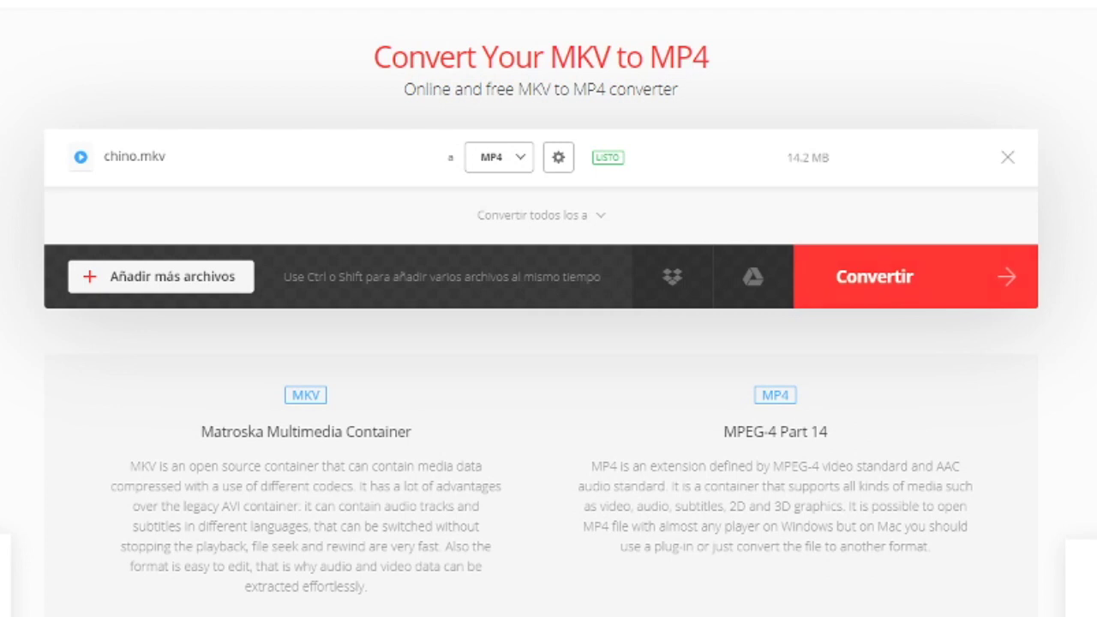
Convert chino.mkv to MP4 and download the converted file
left_click(915, 277)
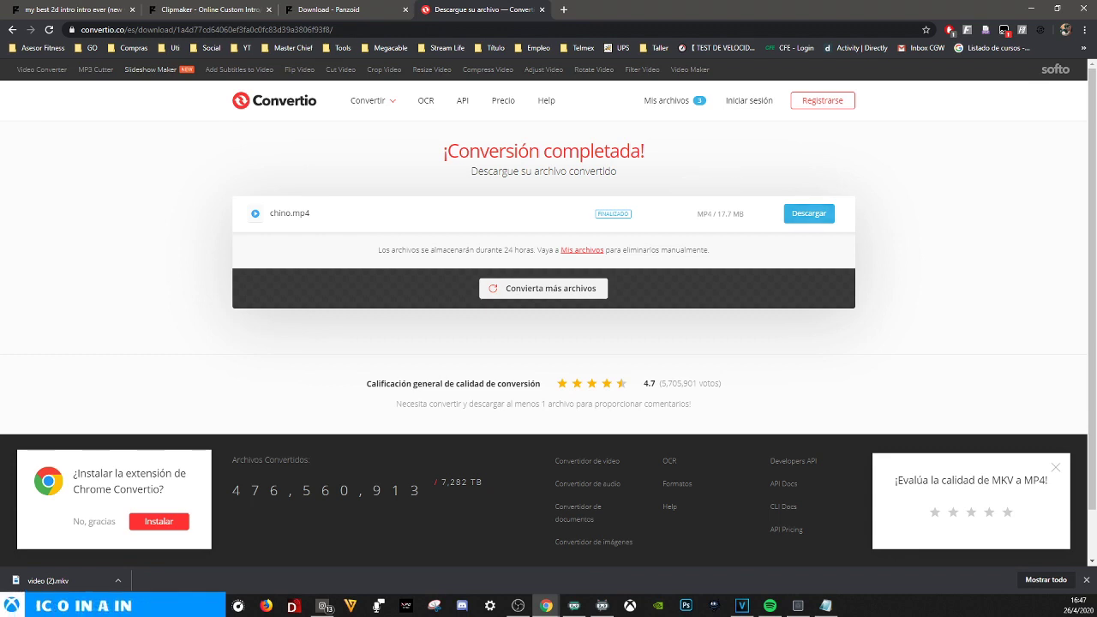
left_click(810, 214)
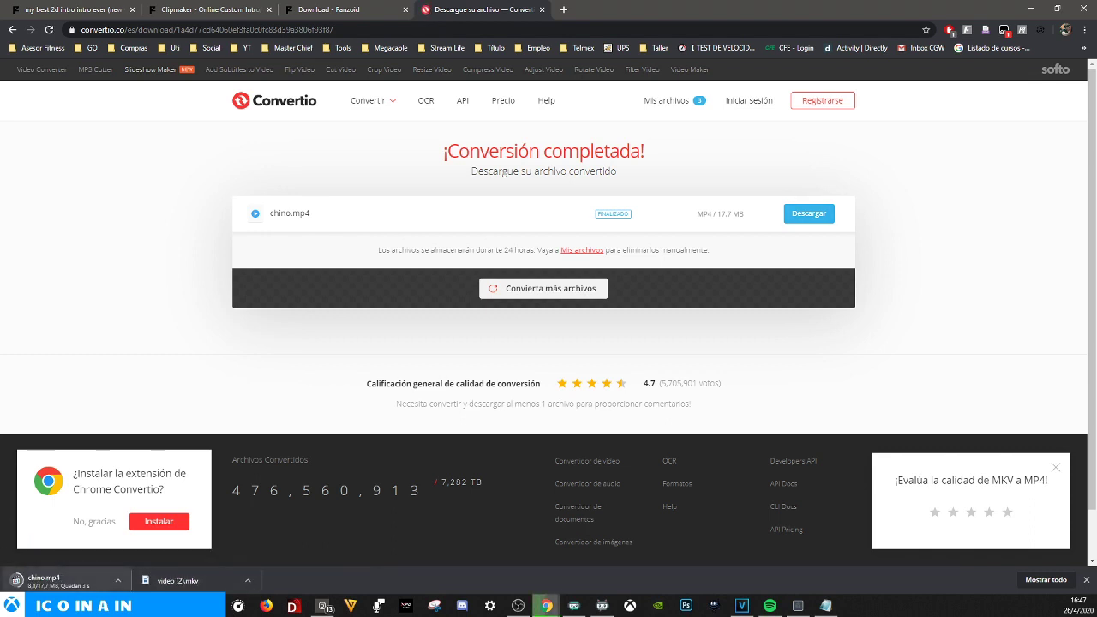
Copy the downloaded chino.mp4 from the Descargas folder to Escritorio and close the file window
left_click(118, 580)
left_click(152, 540)
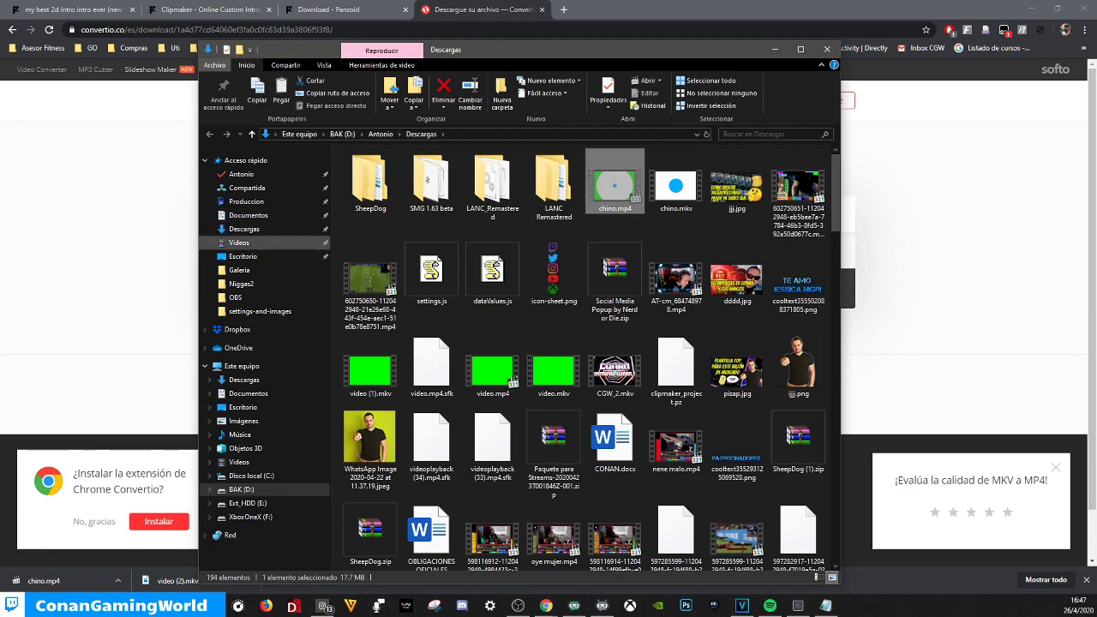
left_click(243, 256)
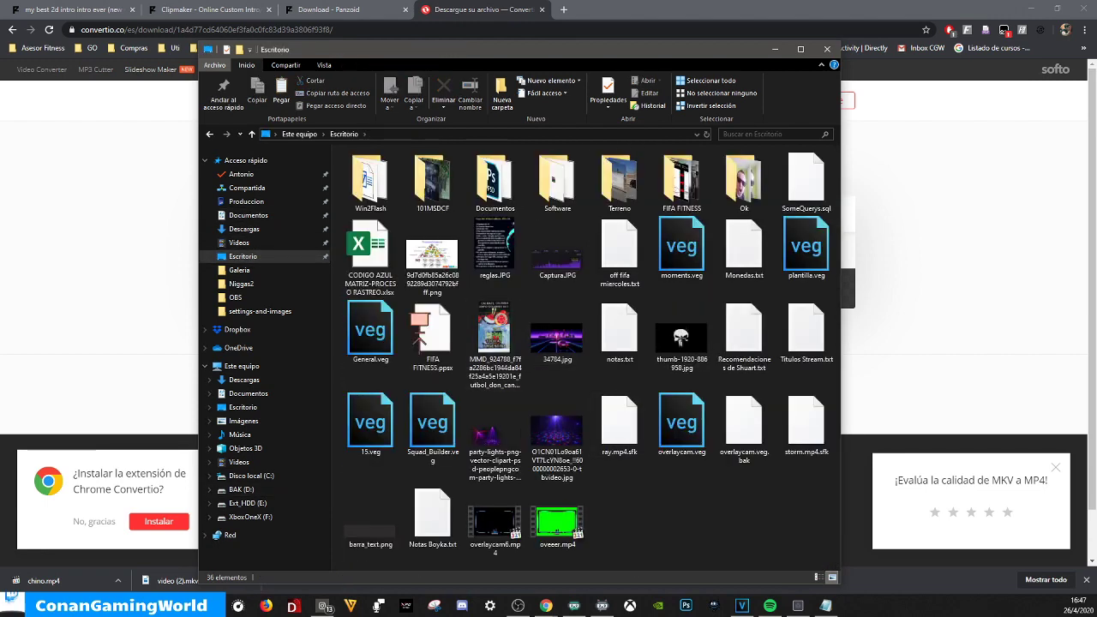
key("ctrl+v")
left_click(827, 49)
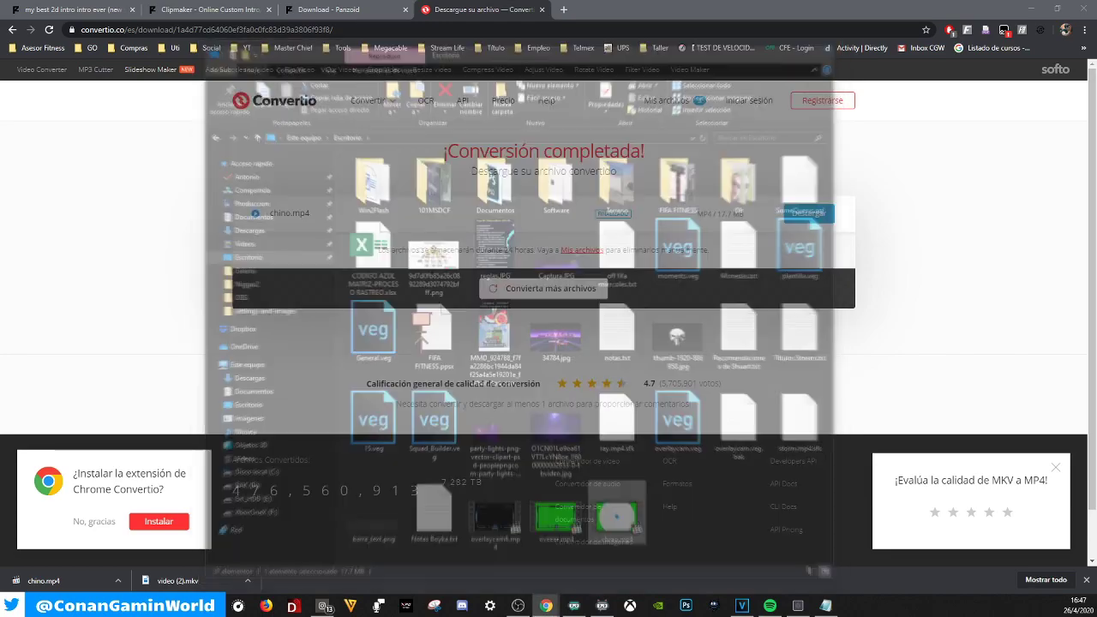
Switch to VEGAS Pro and open chino.mp4 from Escritorio into the untitled project
left_click(1031, 9)
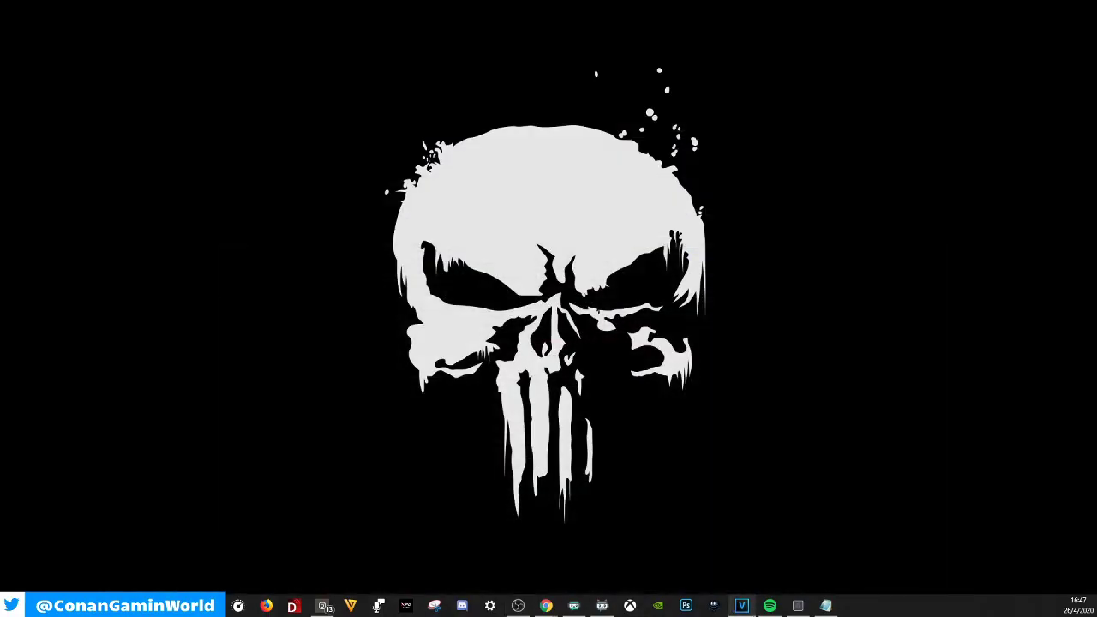
left_click(742, 606)
left_click(16, 18)
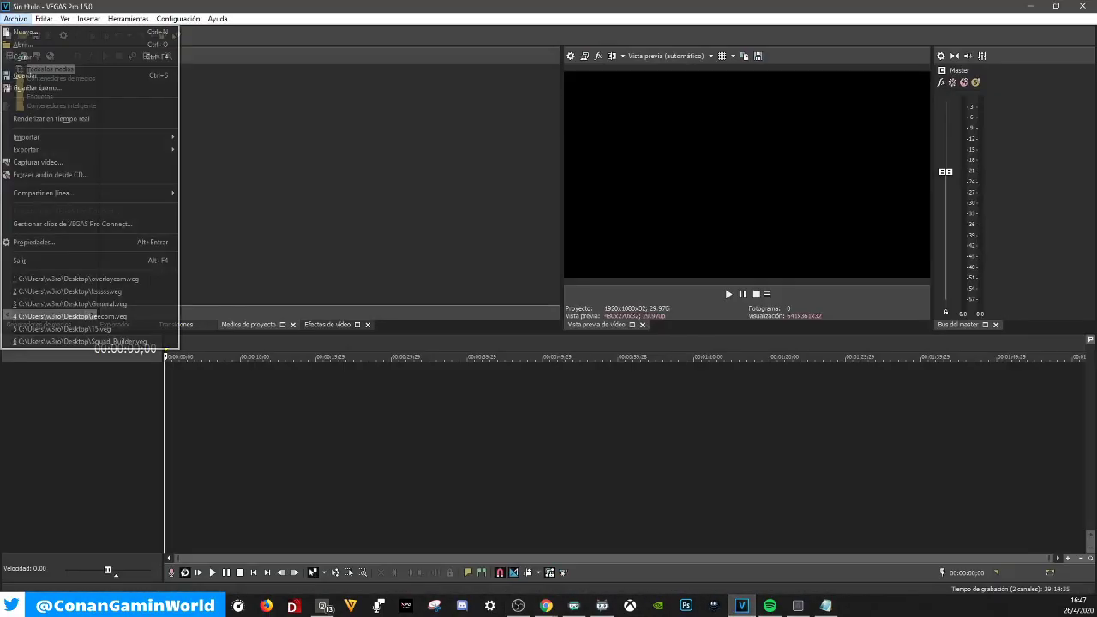
left_click(22, 44)
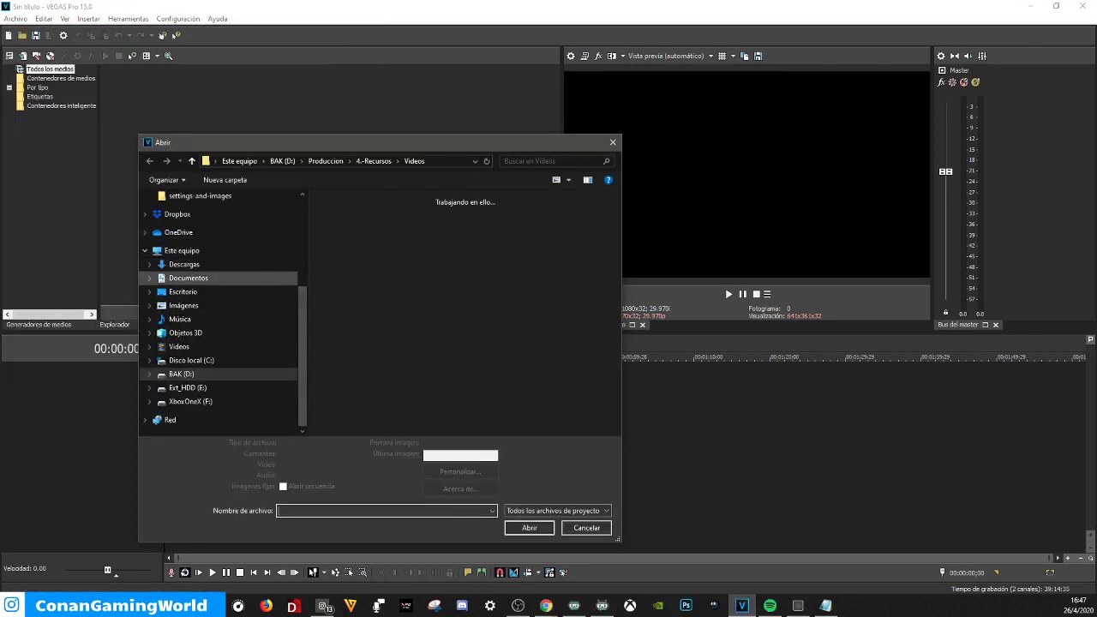
left_click(183, 293)
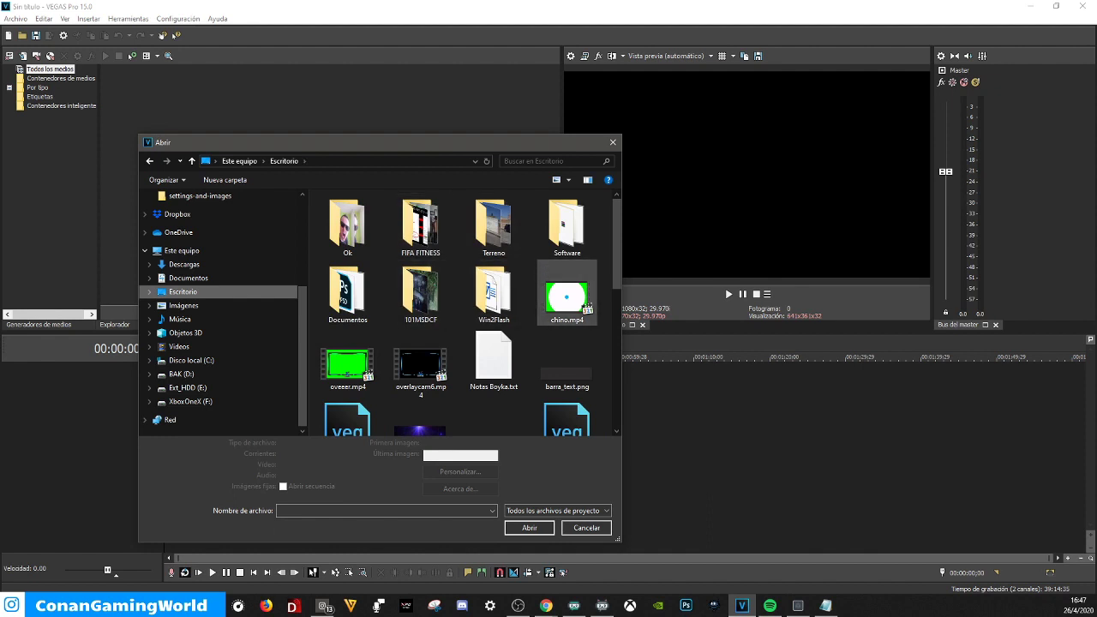
double_click(566, 296)
key("Return")
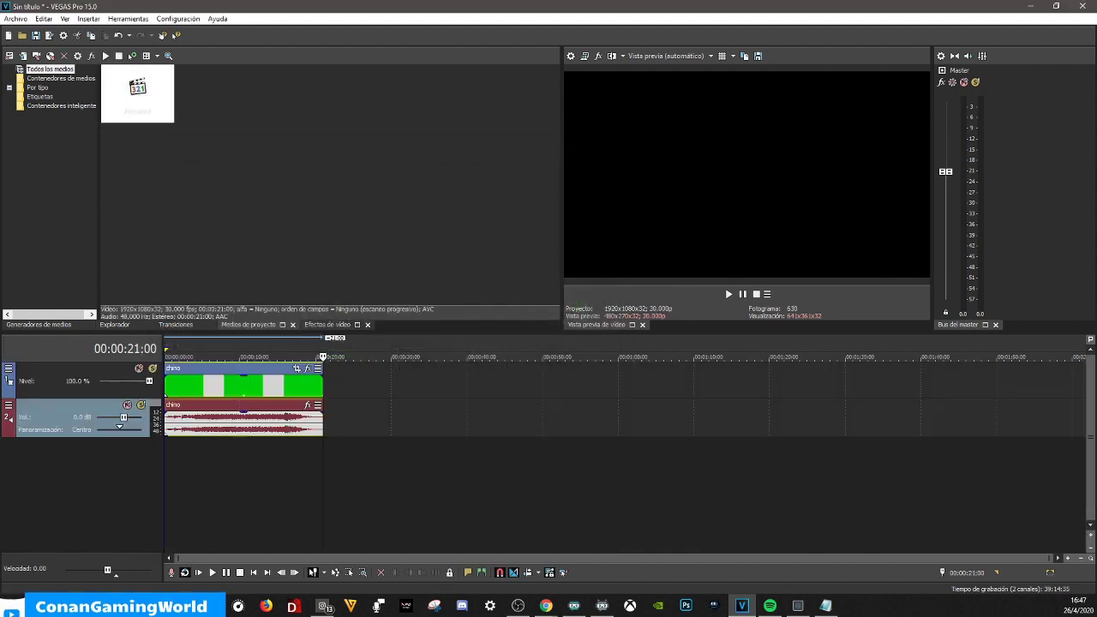
Examine the chino clip's frames at several points in its first ten seconds
left_click(273, 421)
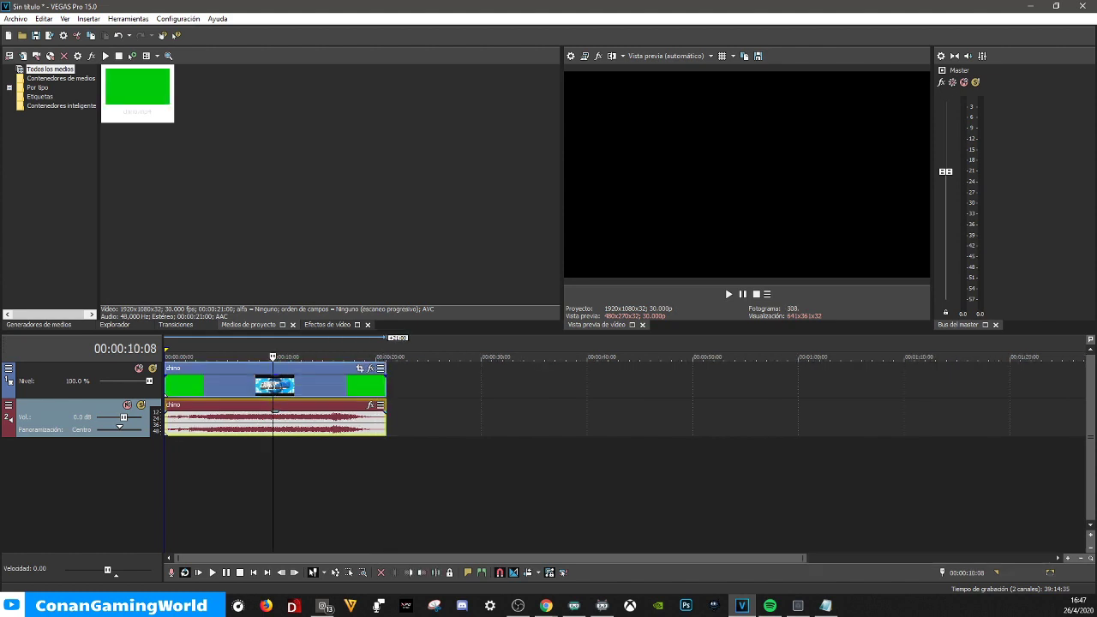
left_click(273, 387)
left_click(243, 421)
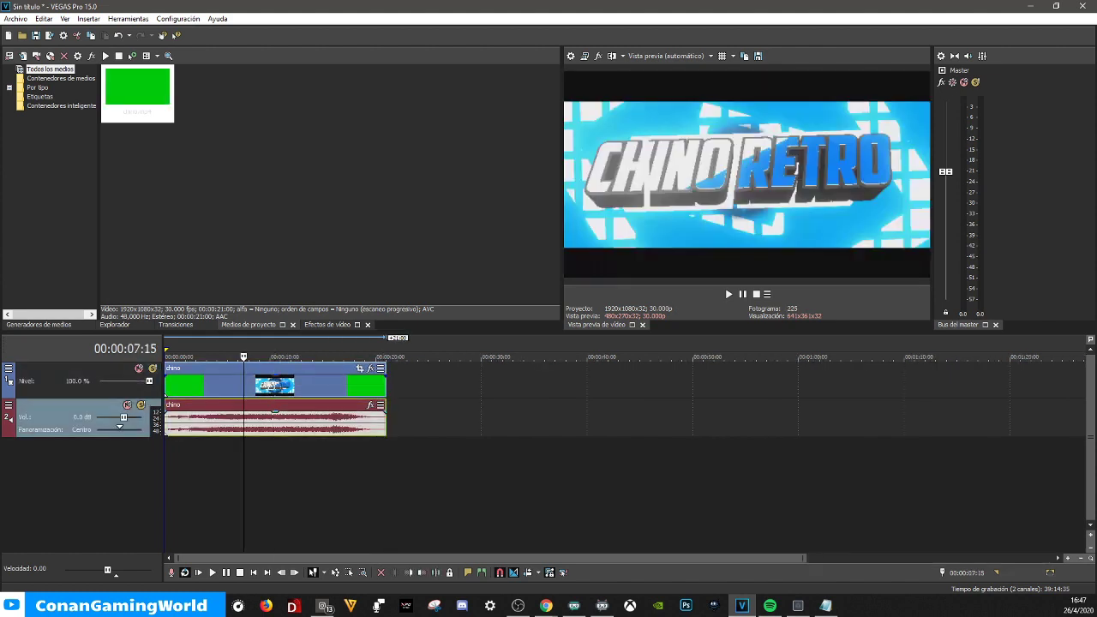
left_click(243, 386)
left_click(235, 421)
left_click(234, 387)
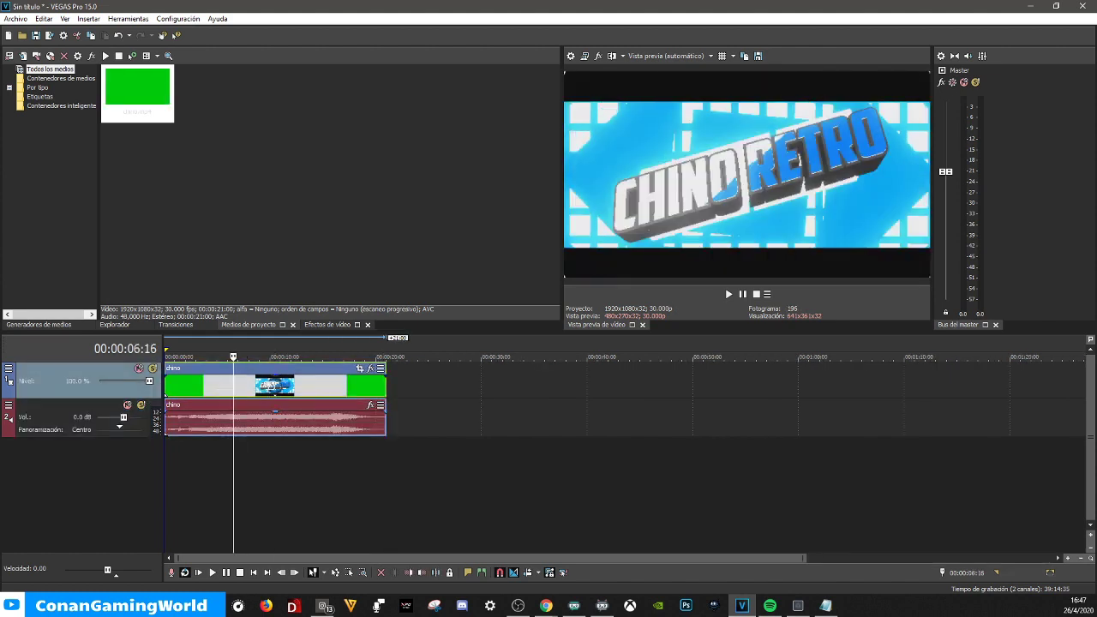
left_click(223, 421)
left_click(216, 387)
Separate the chino clip's audio from its video and delete the audio event
left_click(222, 421)
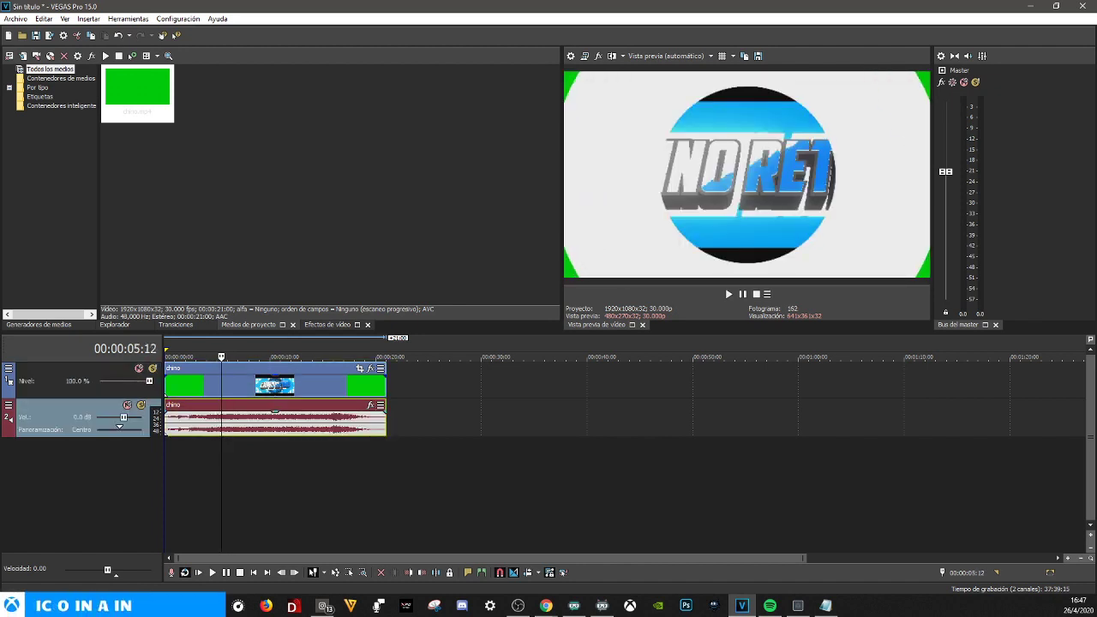
left_click_drag(221, 420, 264, 420)
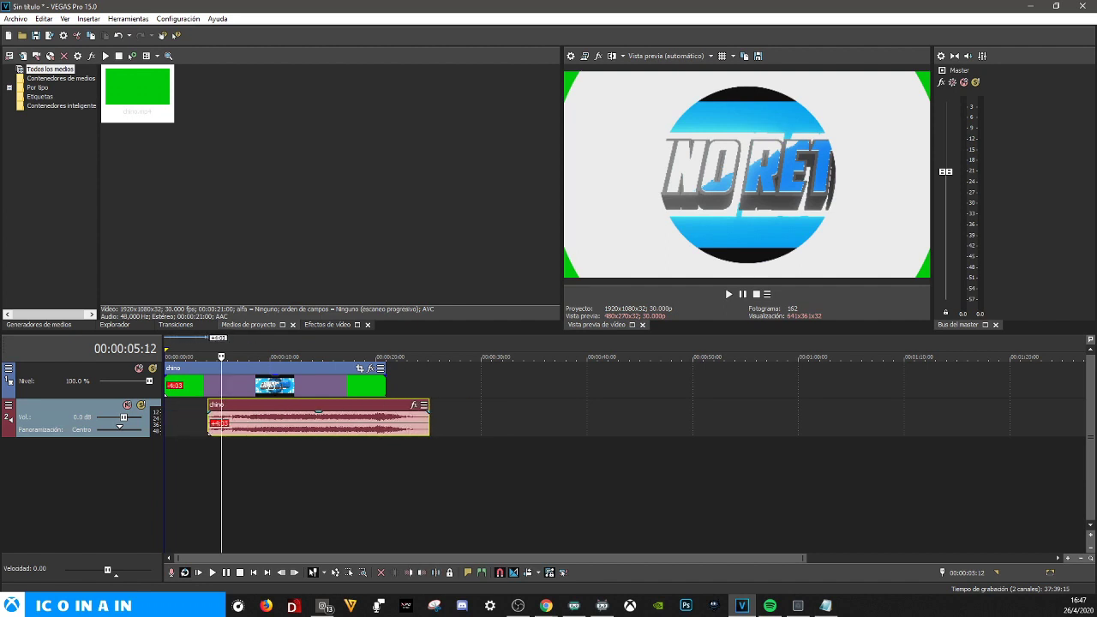
key("Delete")
mouse_move(274, 386)
left_mouse_down()
mouse_move(307, 386)
mouse_move(274, 386)
left_mouse_up()
Find the point where the CHINO RETRO title fills the frame and split the clip at 00:00:06:06
left_click(182, 385)
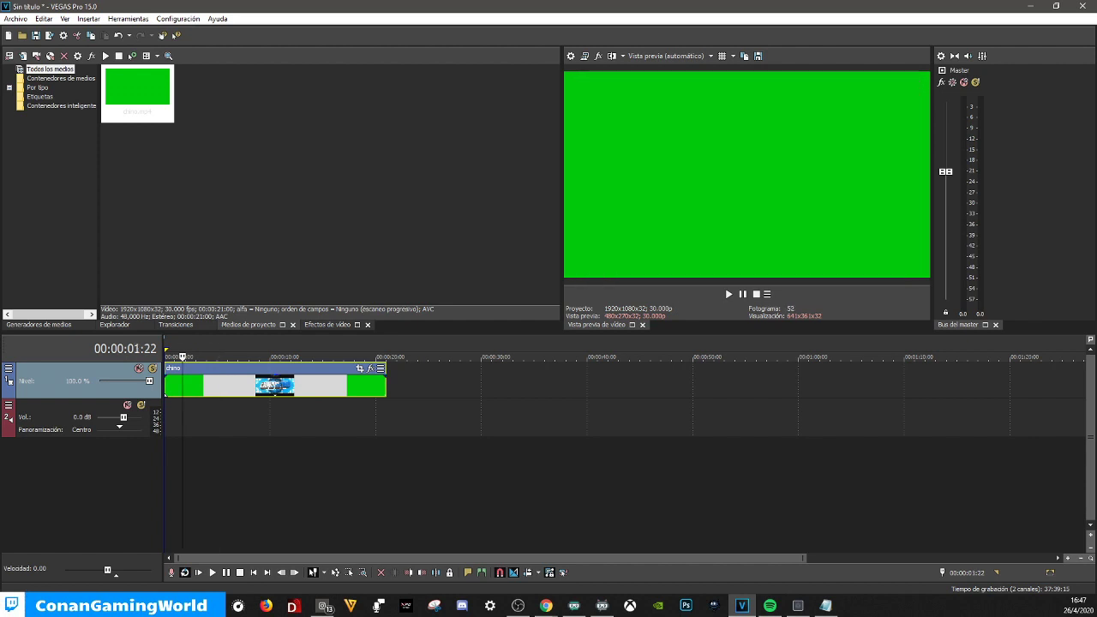
scroll(183, 385, "up", 1)
left_click(253, 386)
left_click(273, 385)
left_click(295, 385)
left_click(288, 386)
scroll(287, 386, "up", 1)
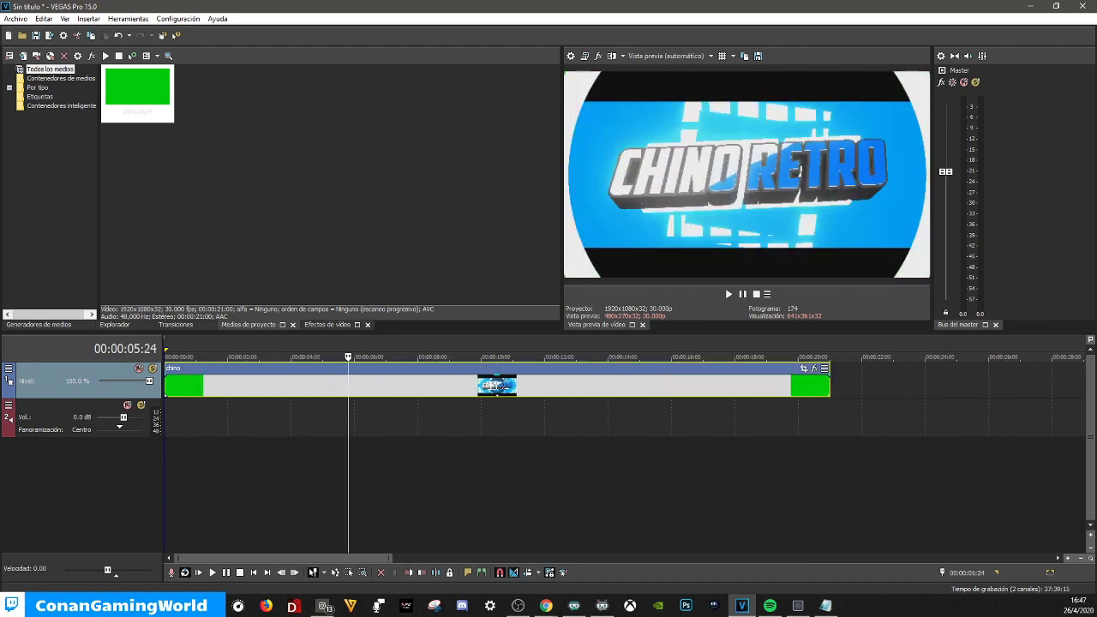
left_click(337, 386)
left_click_drag(337, 356, 188, 356)
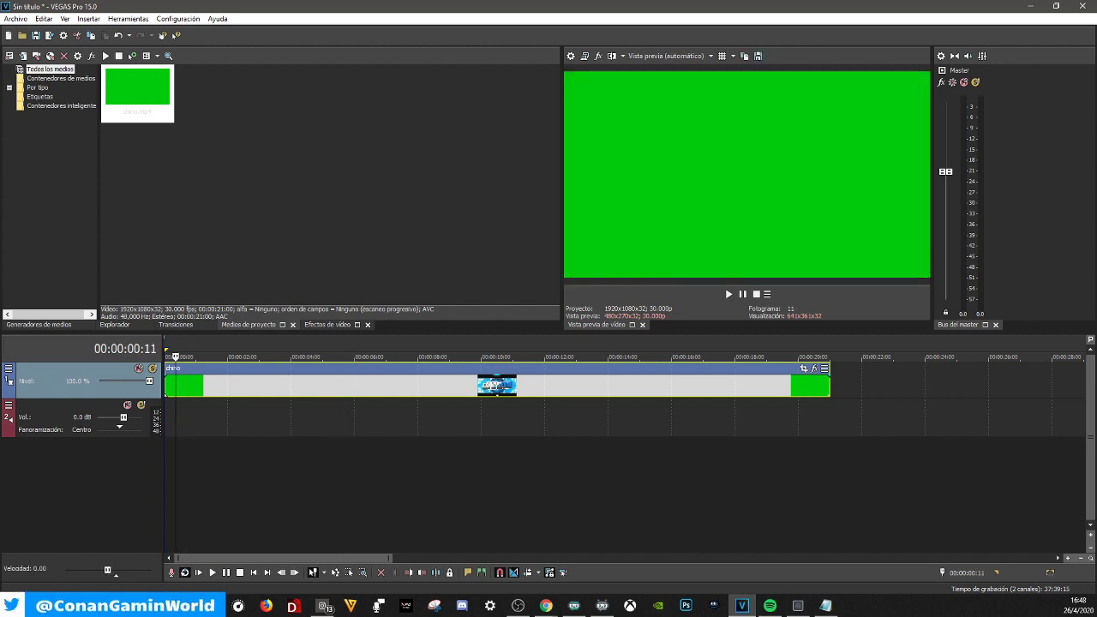
left_click(330, 386)
left_click_drag(330, 356, 361, 356)
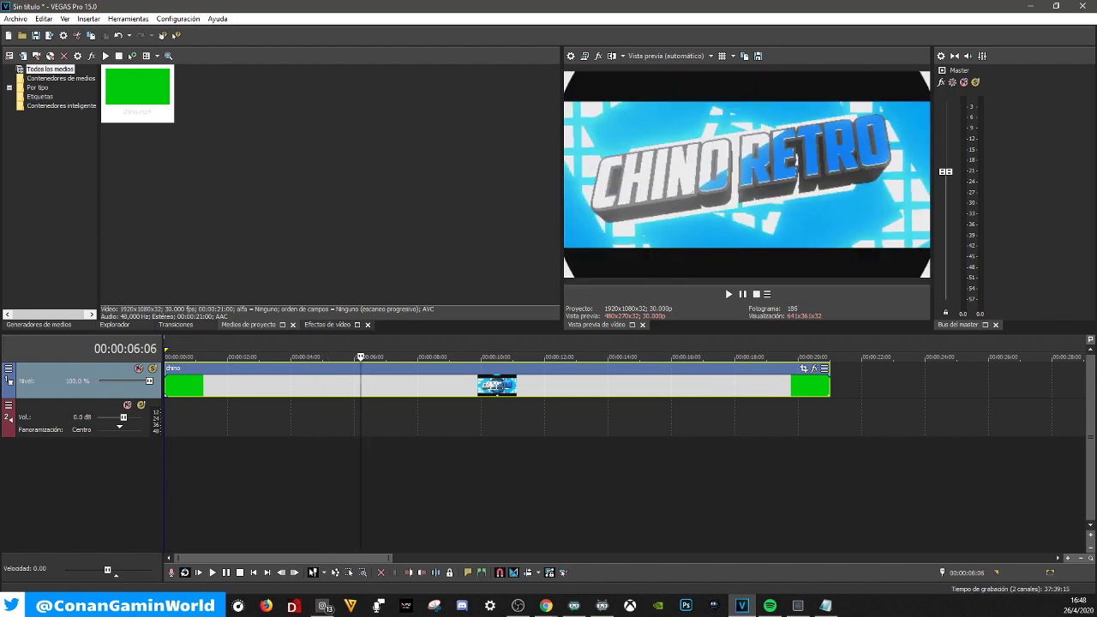
key("s")
Try moving the second segment away from the first and splitting it at 00:00:09:13, 00:00:13:13 and 00:00:17:12
left_click(330, 385)
left_click_drag(435, 386, 463, 386)
key("s")
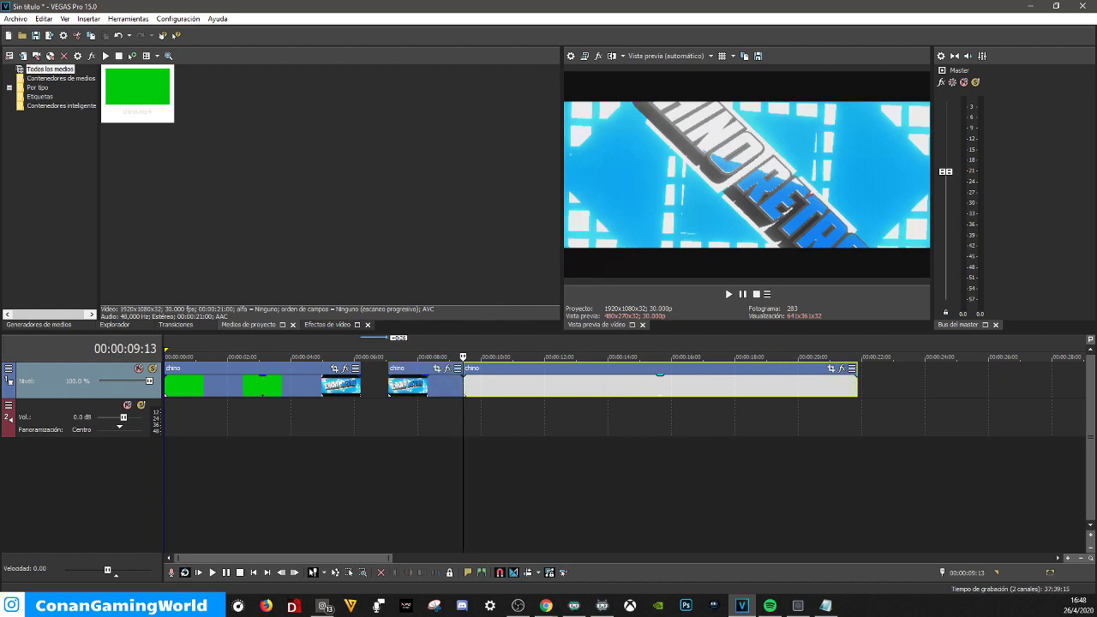
left_click(590, 386)
key("s")
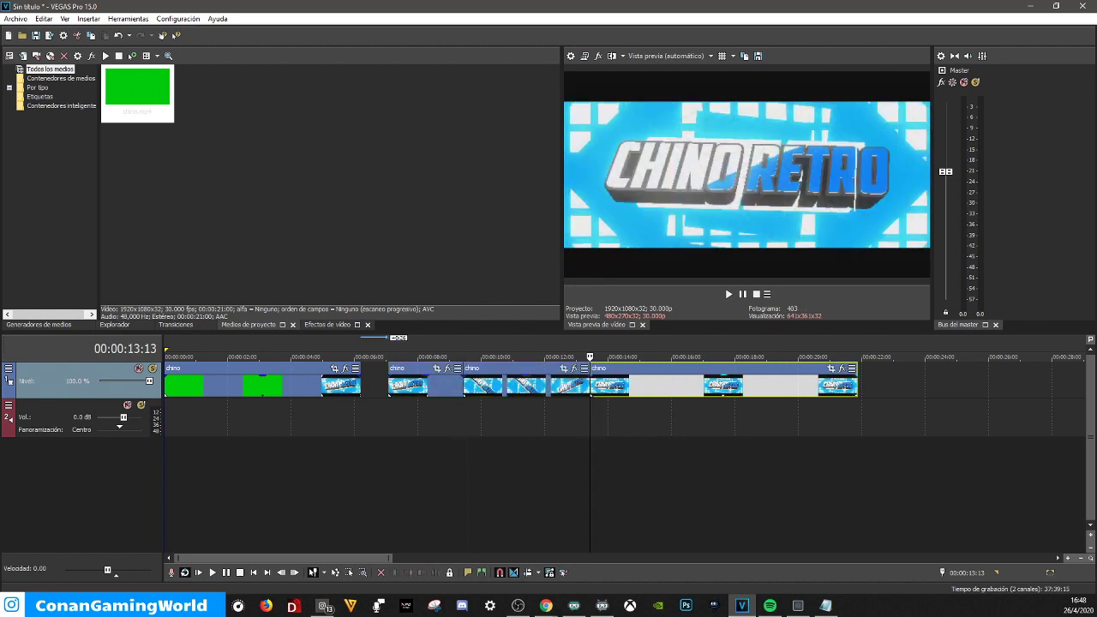
key("s")
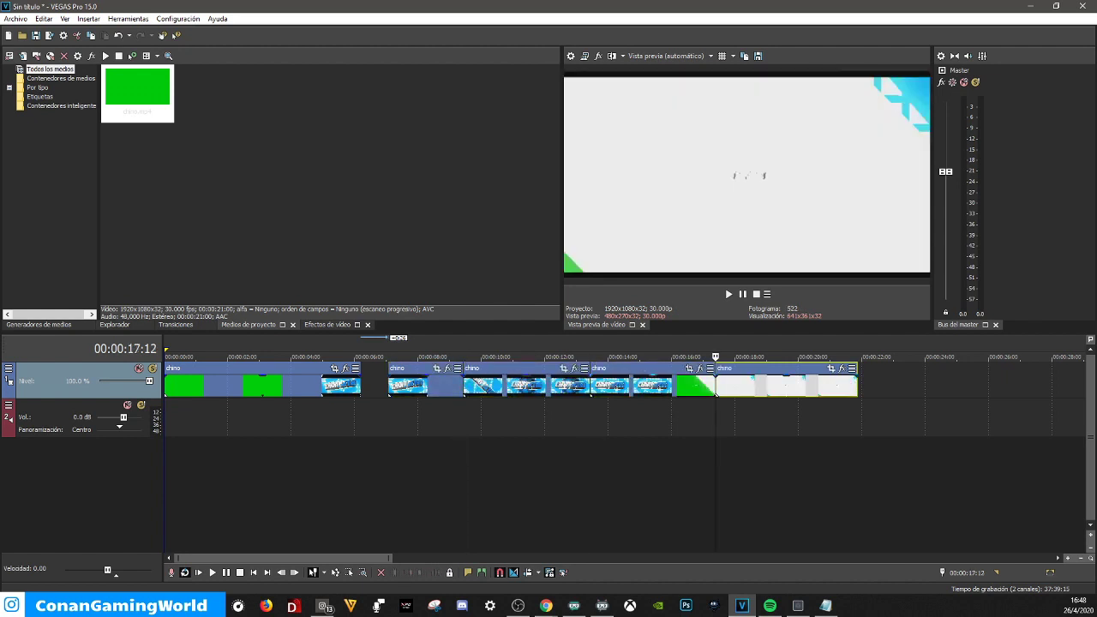
Undo the three extra splits and the move of the second segment
key("ctrl+z")
key("ctrl+z")
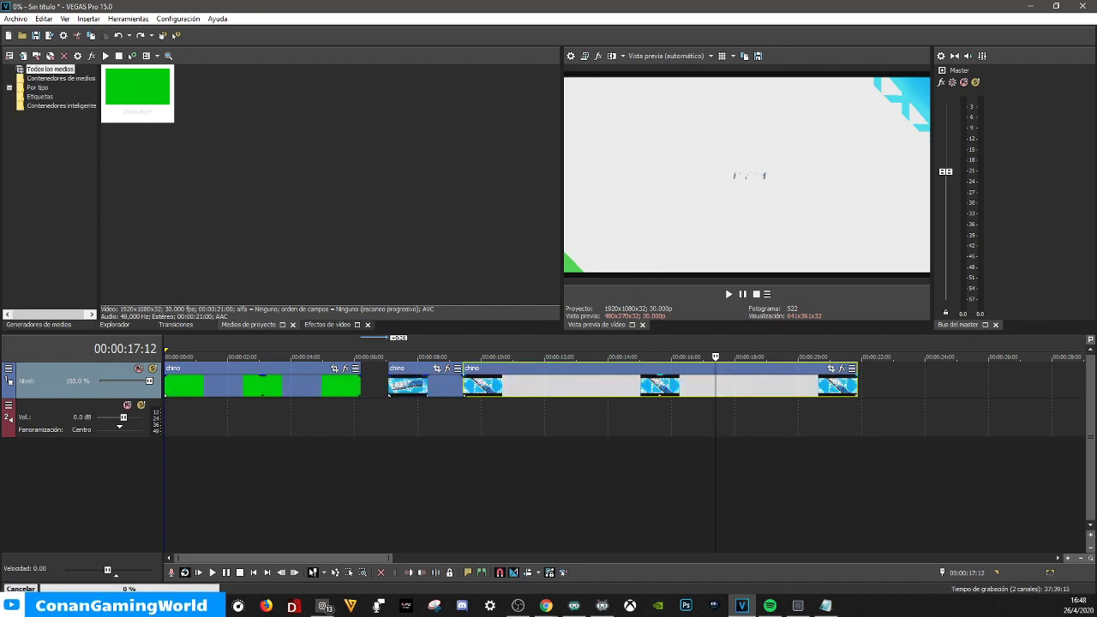
key("ctrl+z")
key("ctrl+z")
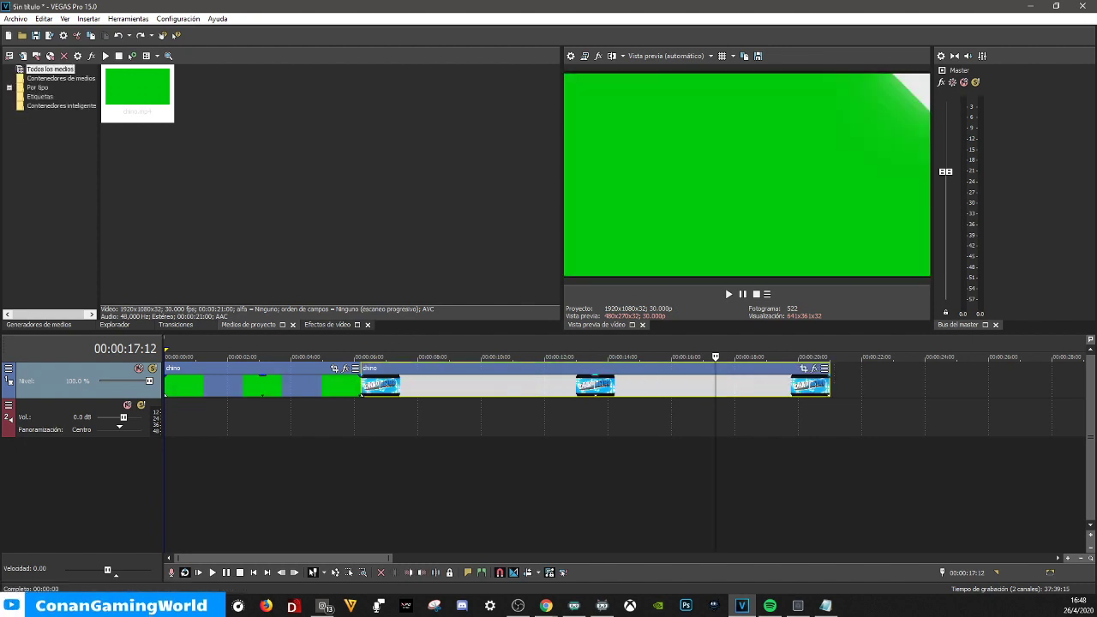
Delete the opening green segment and move the remaining chino segment to the start of the timeline
left_click(326, 386)
key("Delete")
left_click_drag(429, 385, 232, 386)
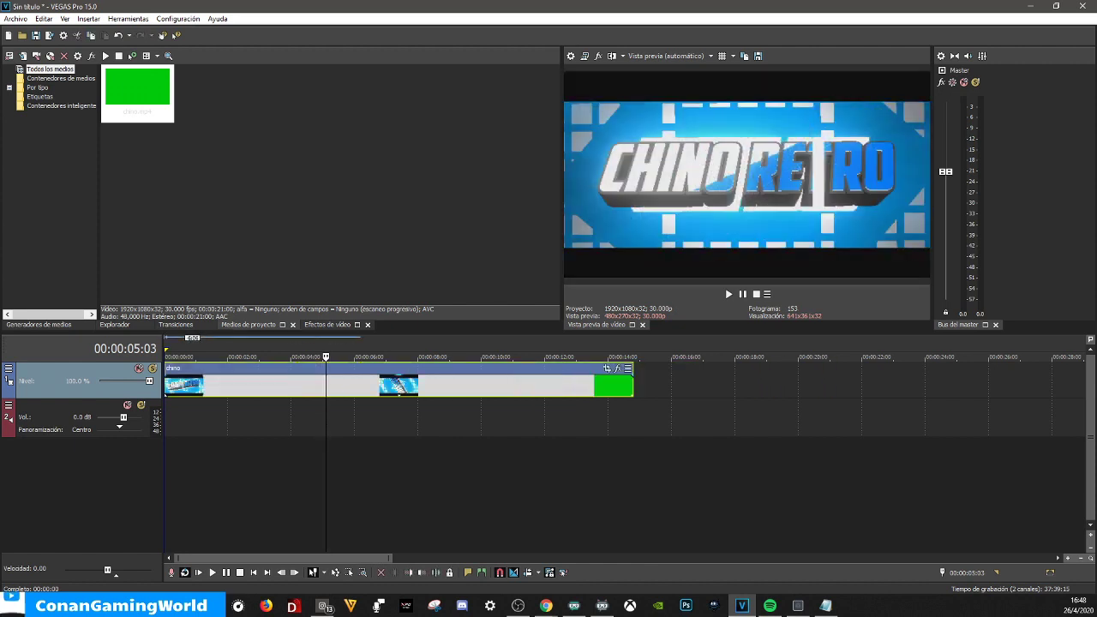
Add a short fade-in to the start of the chino clip and play it back to check it
left_click_drag(170, 377, 182, 377)
left_click(169, 386)
key("space")
key("space")
key("space")
key("space")
key("space")
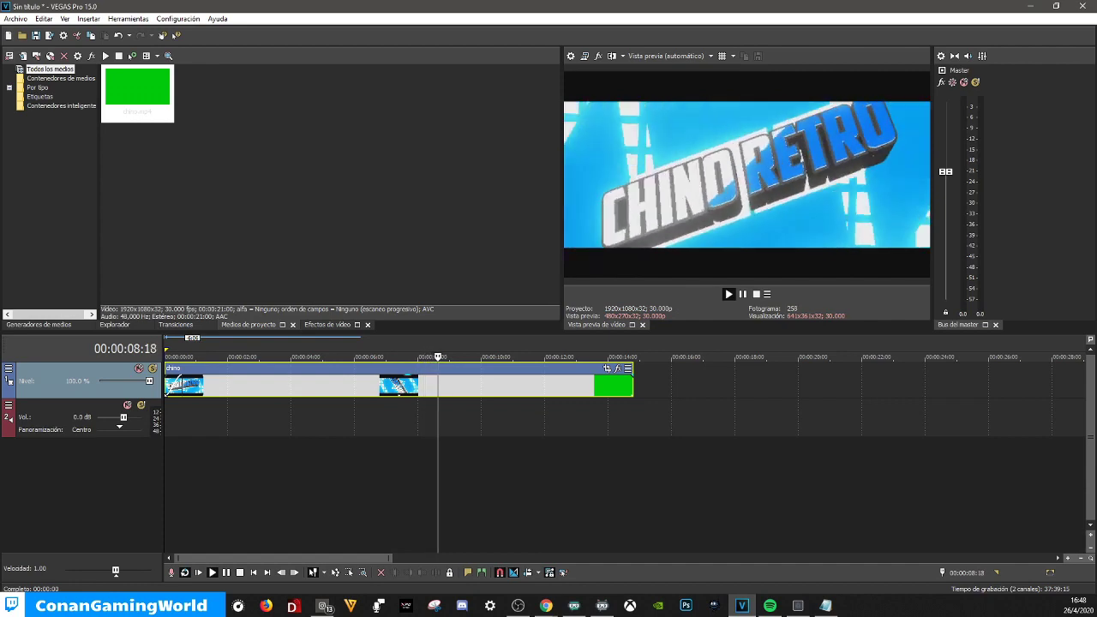
Split the chino clip at 00:00:10:00, just before the title shrinks away, and delete the trailing segment
key("space")
left_click(460, 385)
key("space")
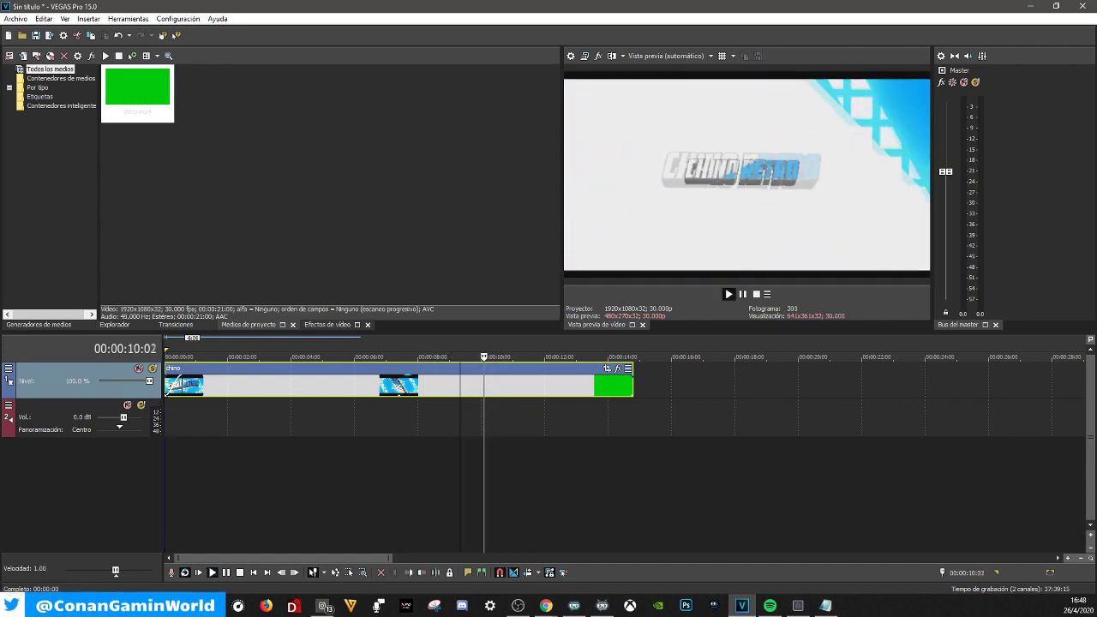
left_click(476, 386)
key("space")
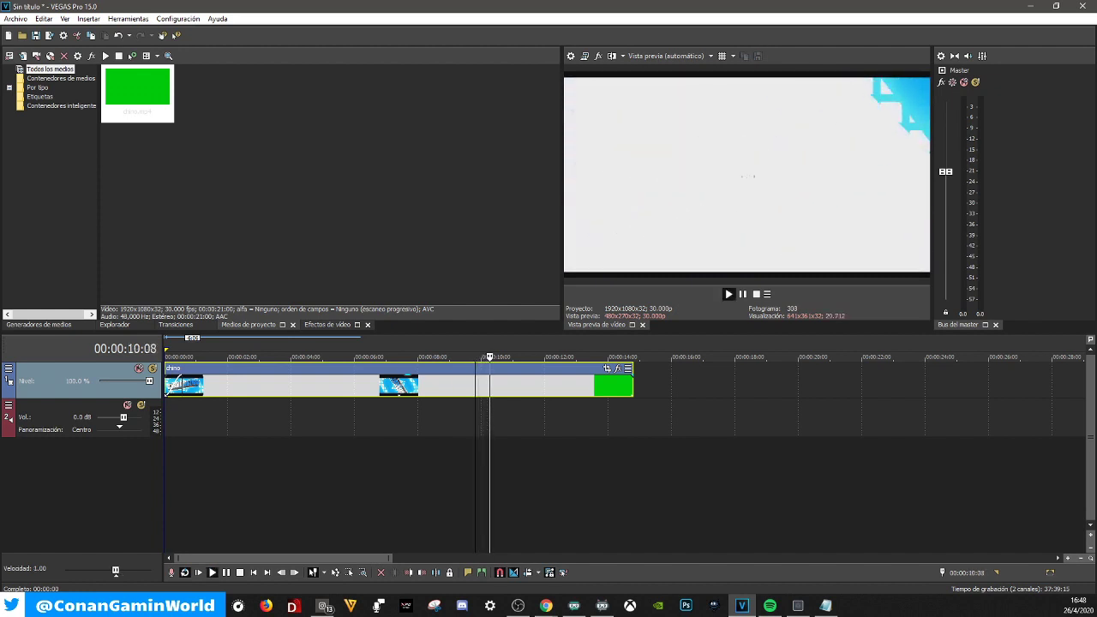
key("space")
left_click(481, 385)
key("s")
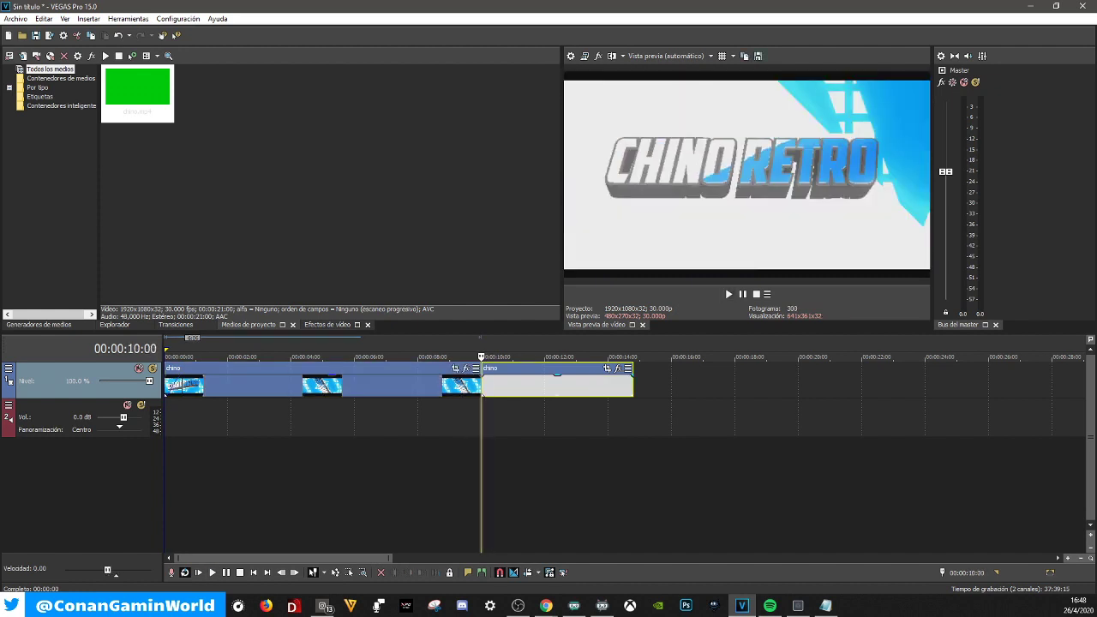
left_click_drag(549, 385, 682, 386)
key("Delete")
Add a short fade-out to the clip's end, trim the end to just past 10 seconds and preview it
mouse_move(481, 386)
left_mouse_down()
mouse_move(513, 386)
mouse_move(492, 378)
left_mouse_up()
key("space")
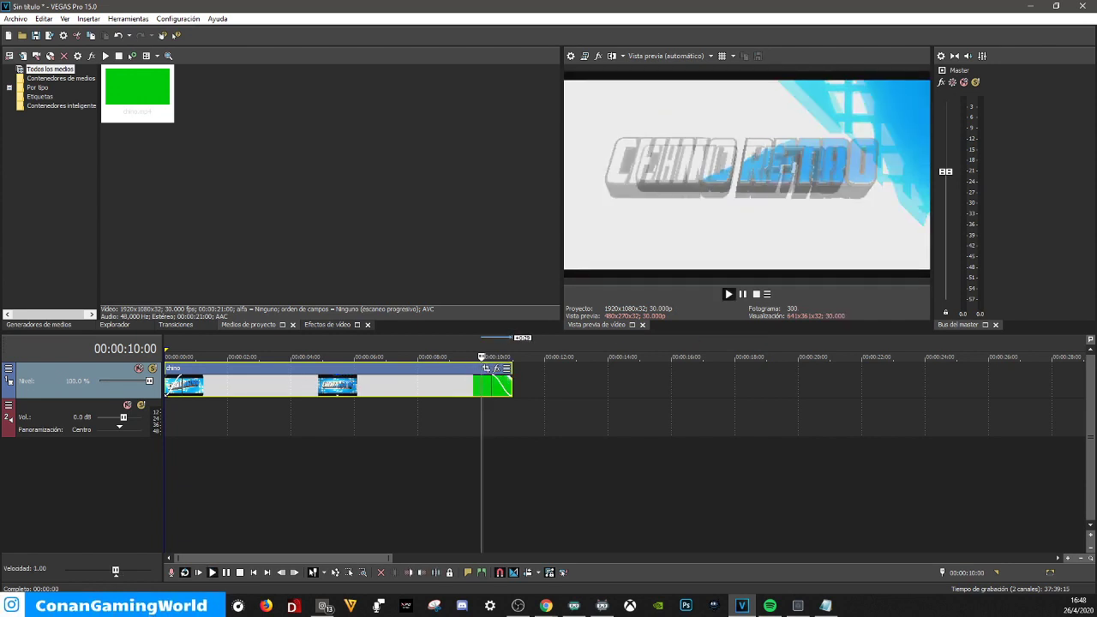
key("space")
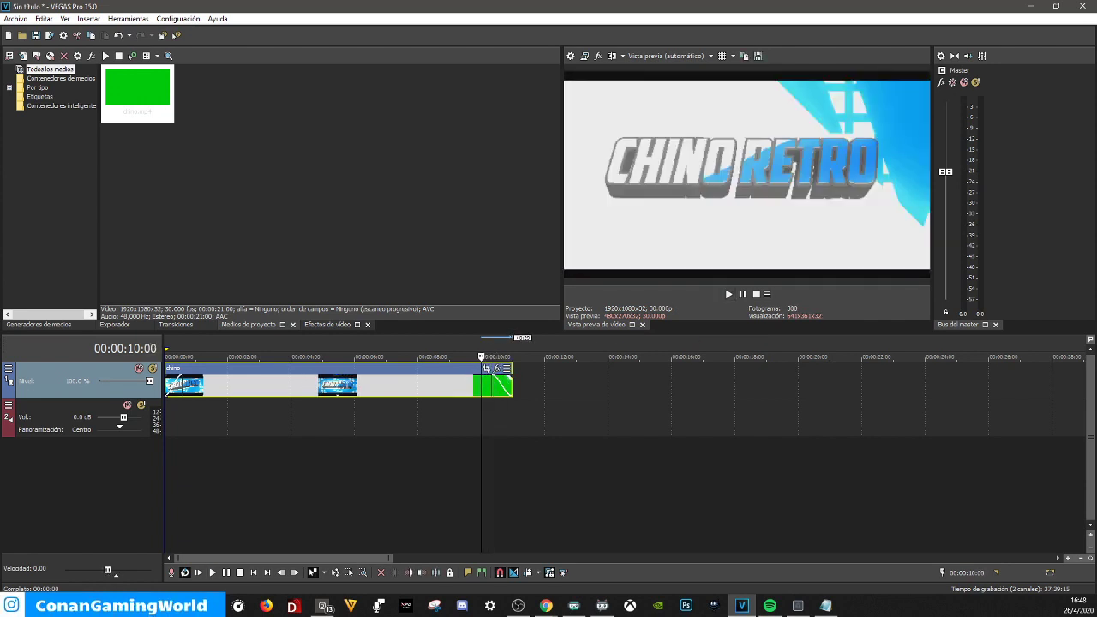
left_click_drag(512, 386, 494, 386)
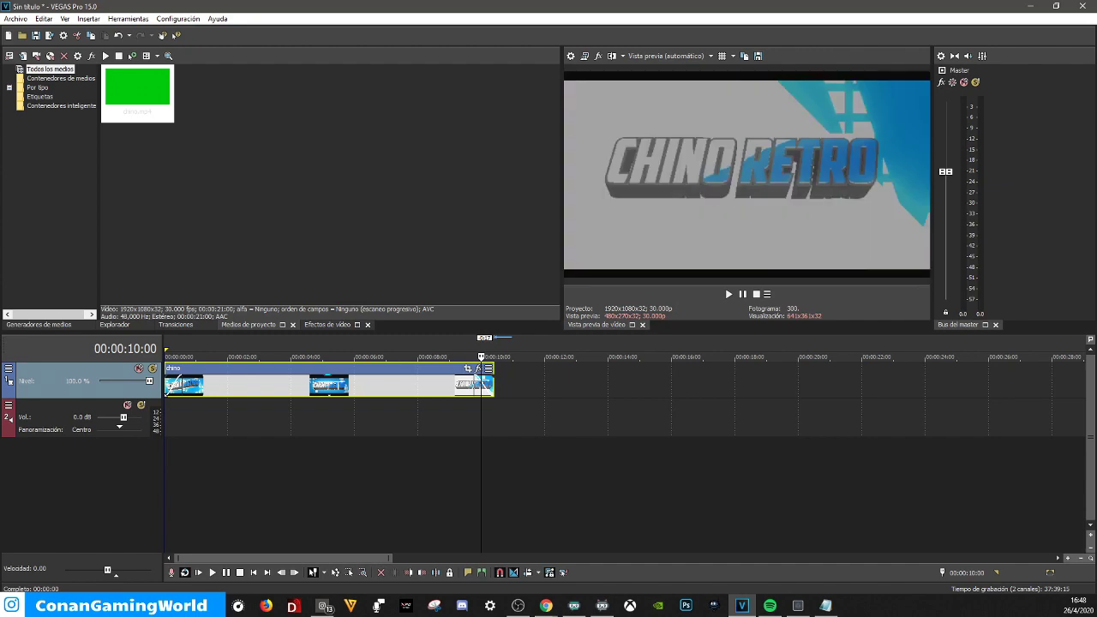
left_click(456, 386)
key("space")
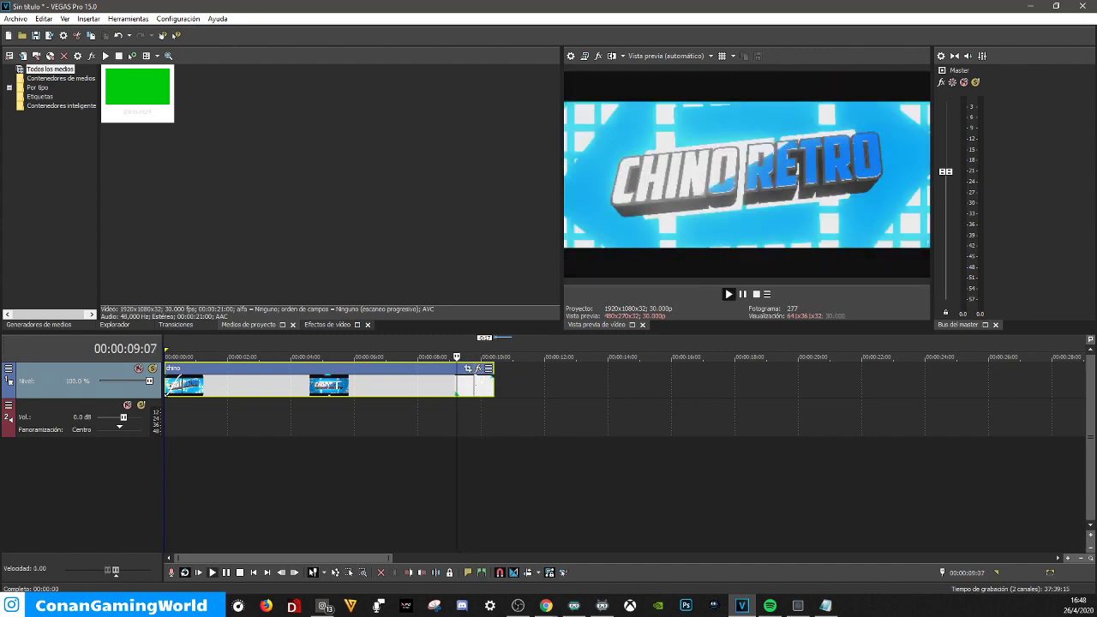
key("space")
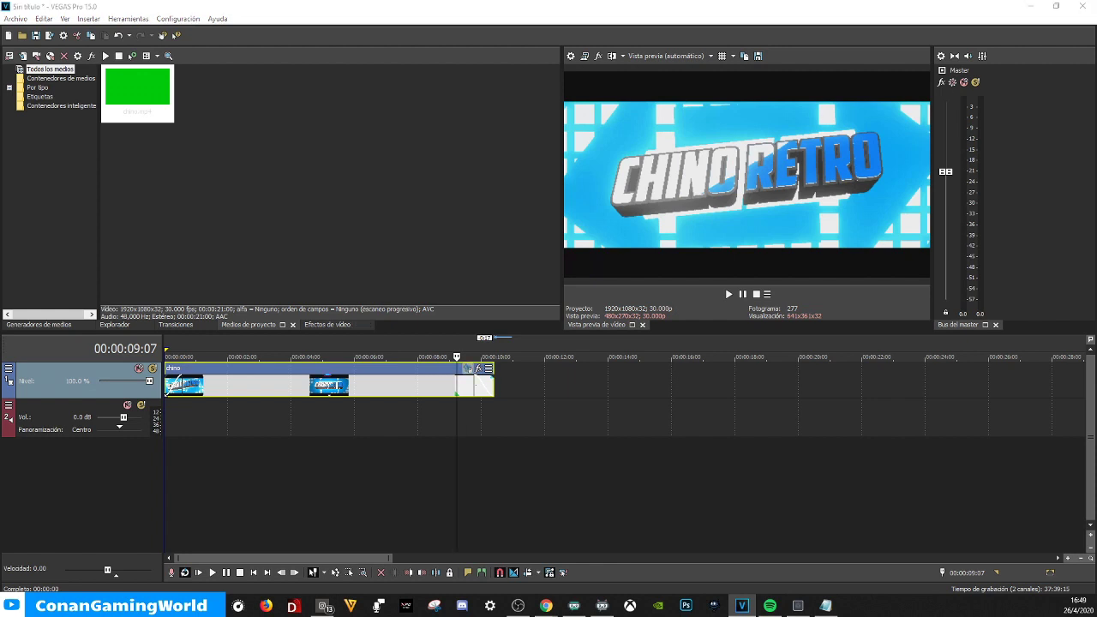
Crop the chino clip around its center to 1,348.5 × 758.5 so the black bars fall outside the frame
left_click(468, 369)
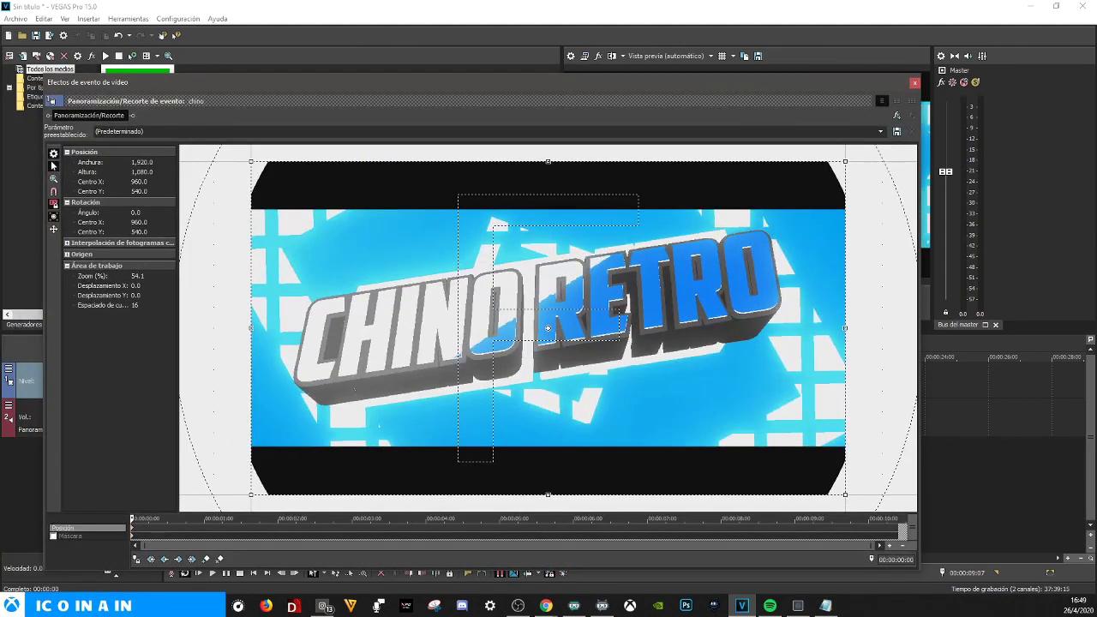
left_click_drag(846, 495, 809, 474)
scroll(548, 328, "up", 4)
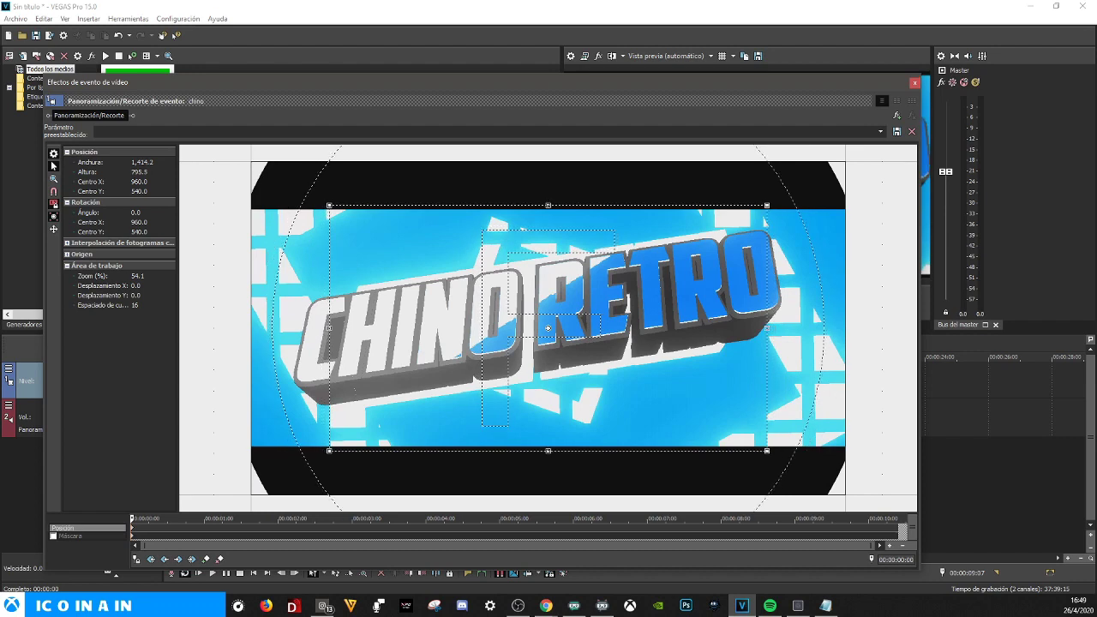
scroll(548, 328, "up", 1)
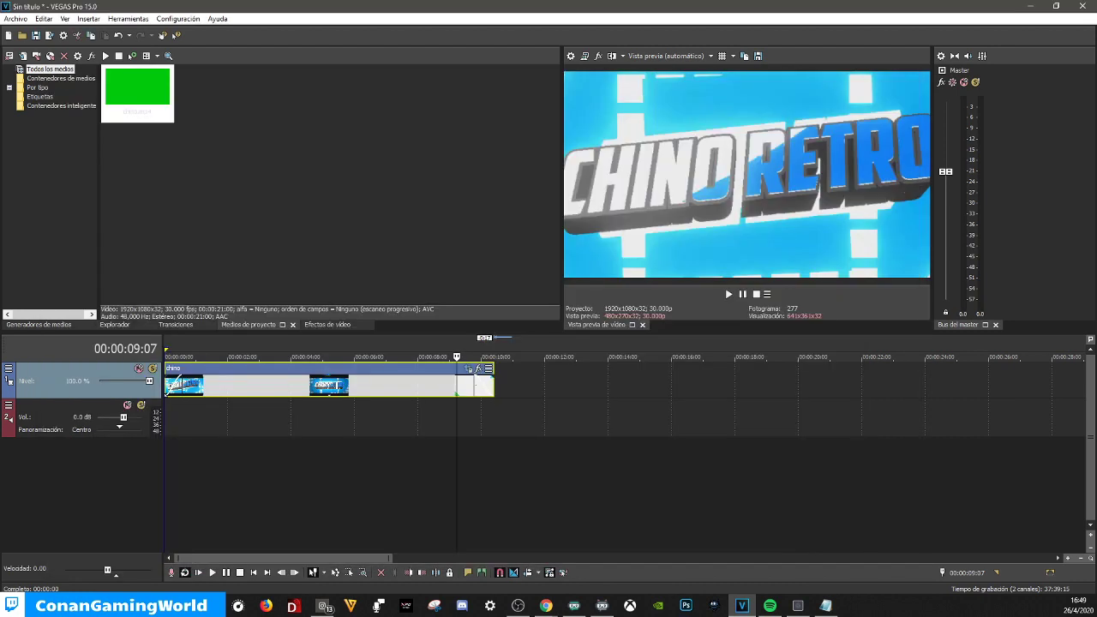
Play the cropped clip, split it at 00:00:05:06 and cut it down to a roughly three-second clip at the timeline start
scroll(457, 446, "down", 1)
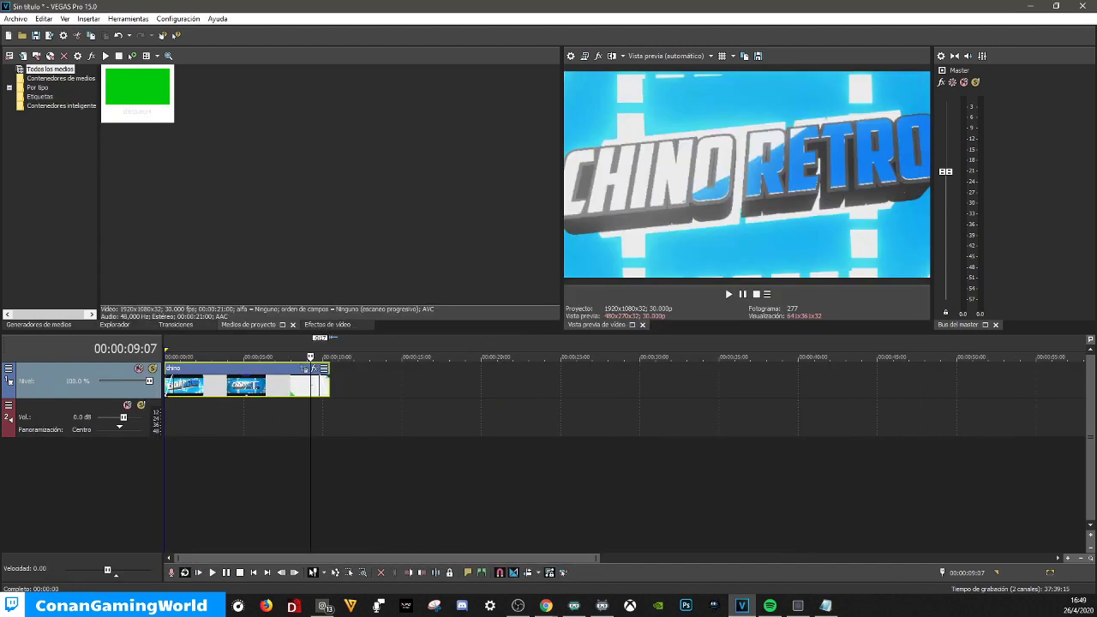
key("Home")
key("space")
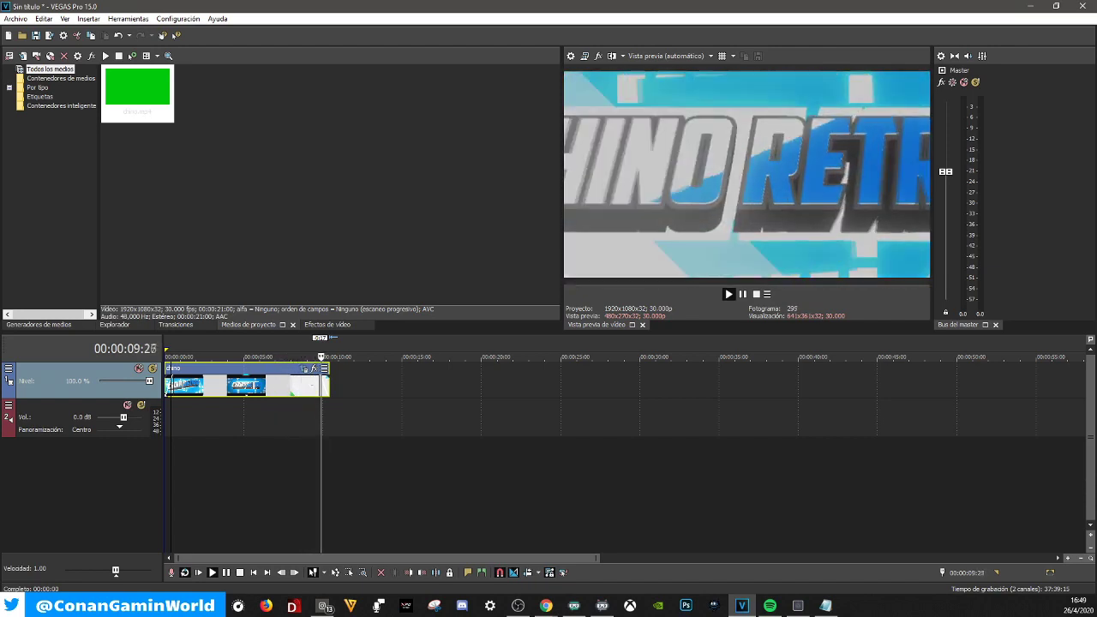
key("space")
key("s")
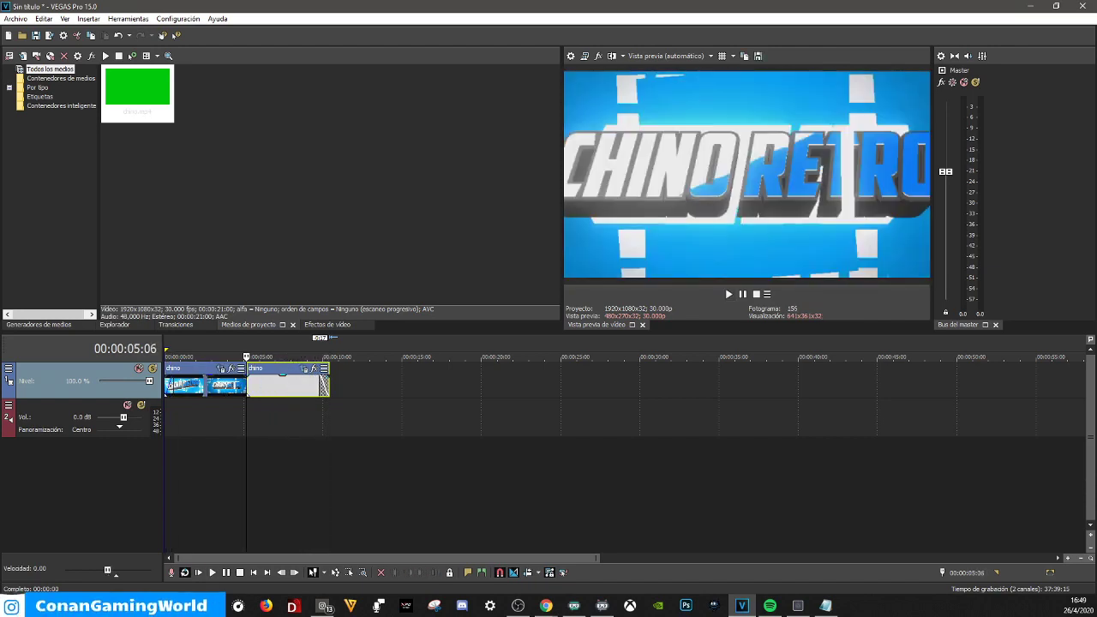
left_click(241, 386)
key("Delete")
left_click(255, 386)
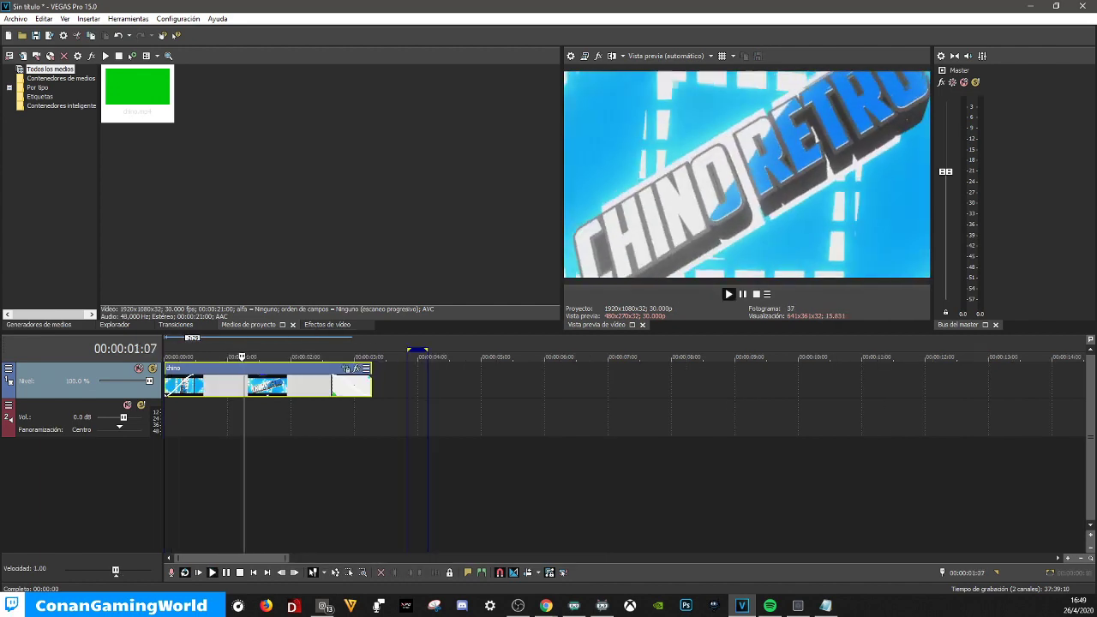
Trim the start of the chino clip to leave about 2.5 seconds and move it back to the beginning of the timeline
key("space")
key("space")
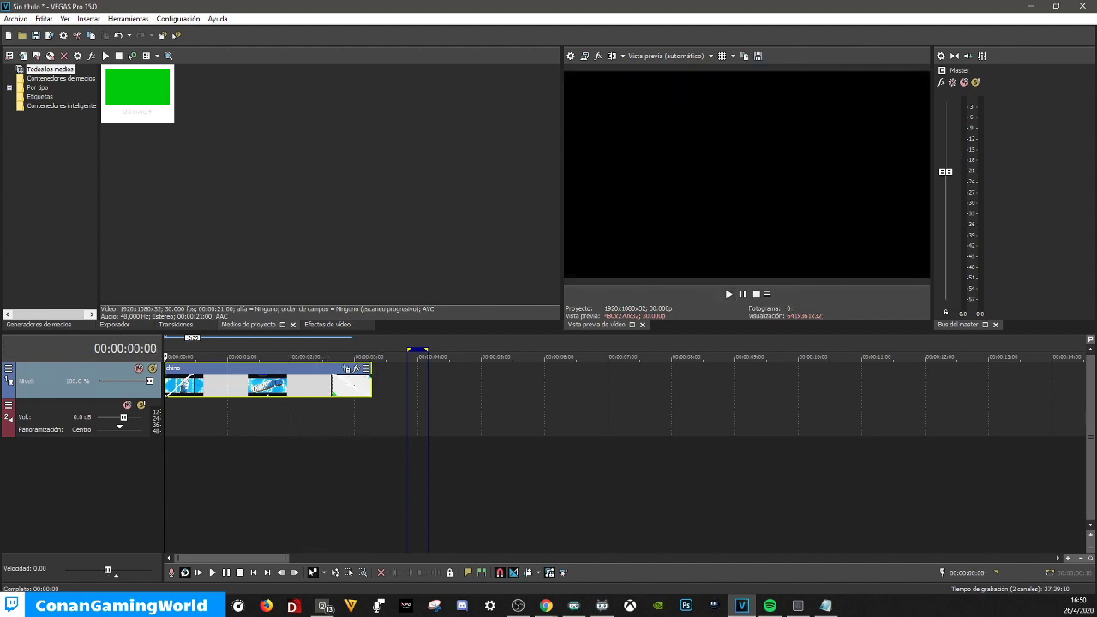
key("space")
key("space")
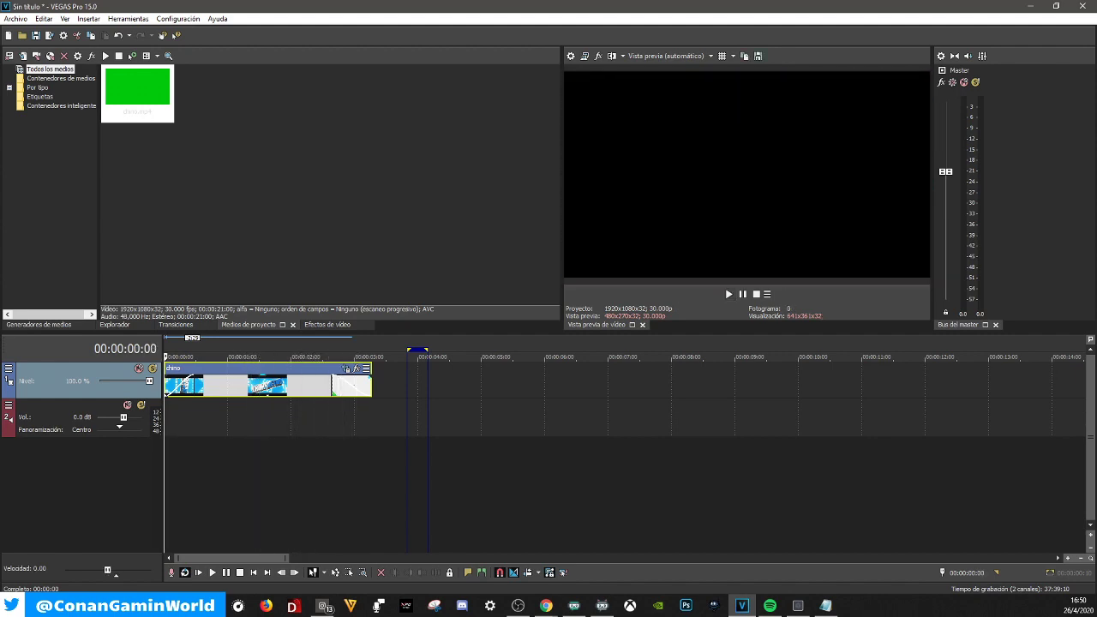
left_click_drag(267, 385, 284, 386)
left_click_drag(182, 383, 228, 383)
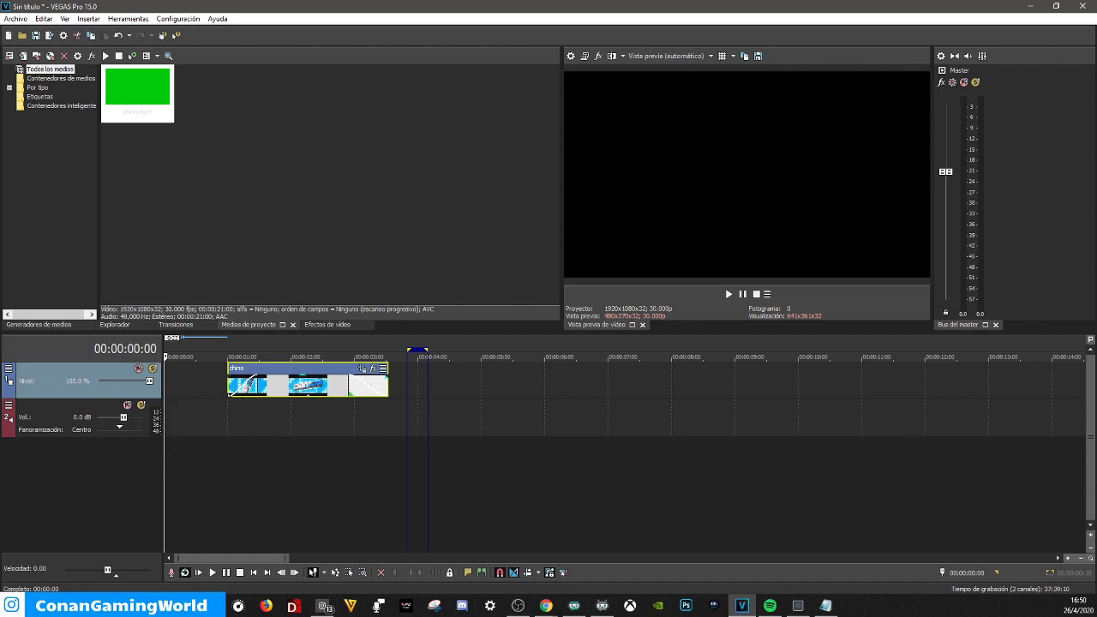
left_click_drag(348, 379, 295, 384)
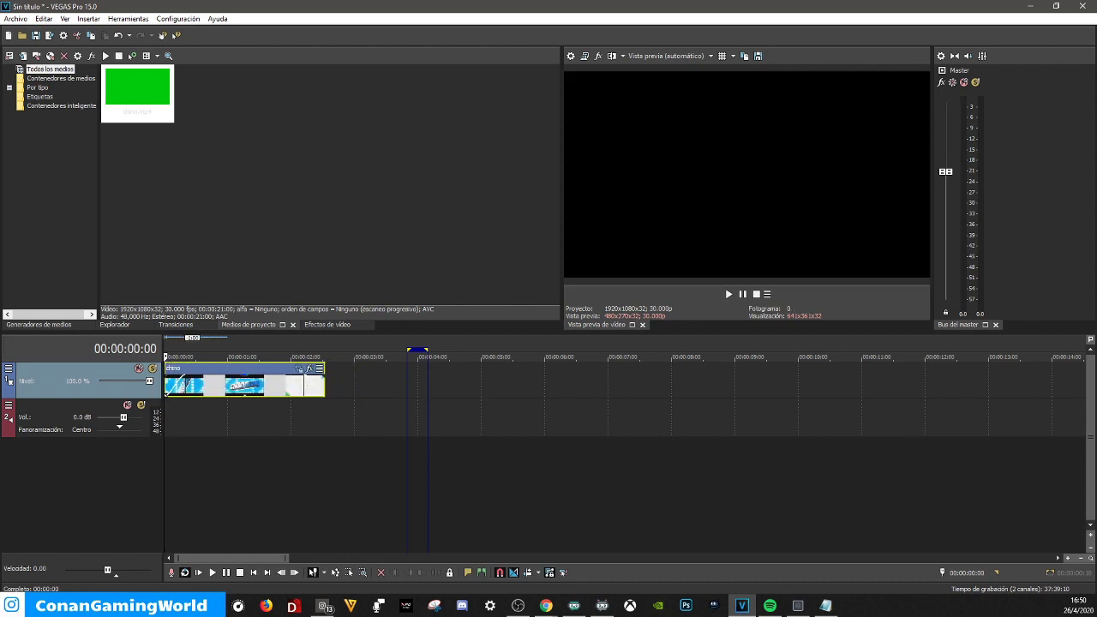
key("space")
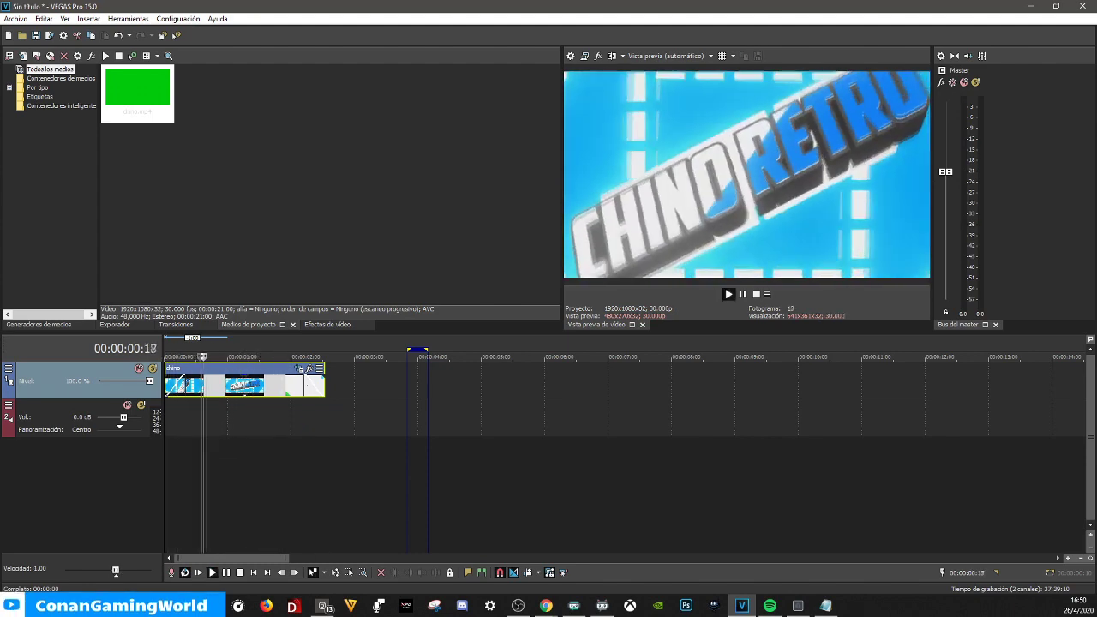
key("space")
Loop the clip's full length and keyframe its crop from 525 × 295.3 at the start to 1,348.5 × 758.5 at about half a second
double_click(294, 383)
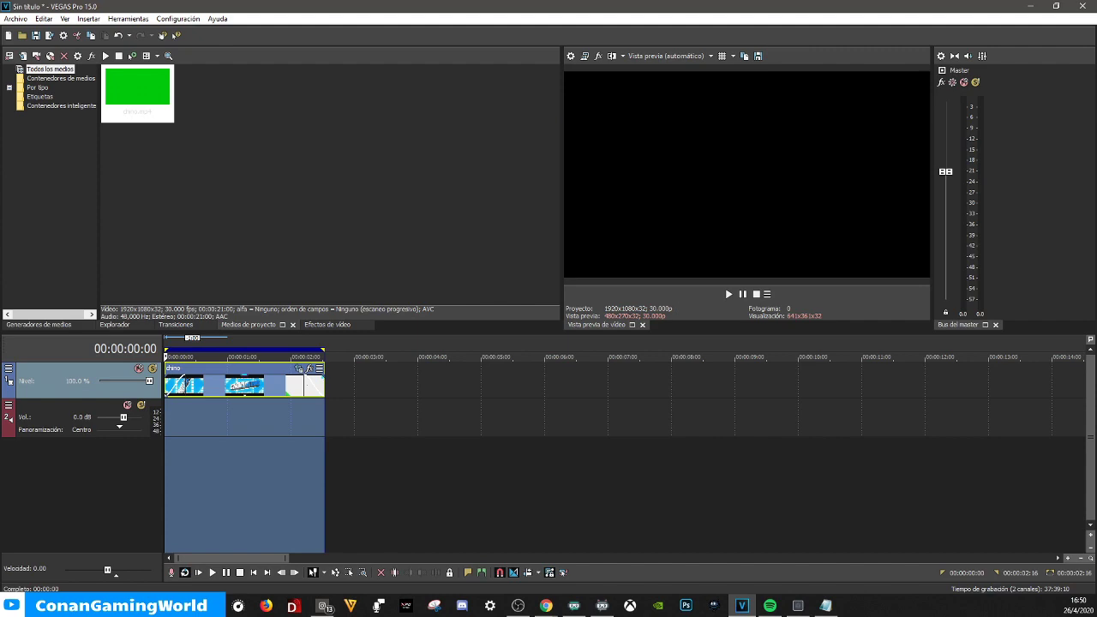
left_click(171, 383)
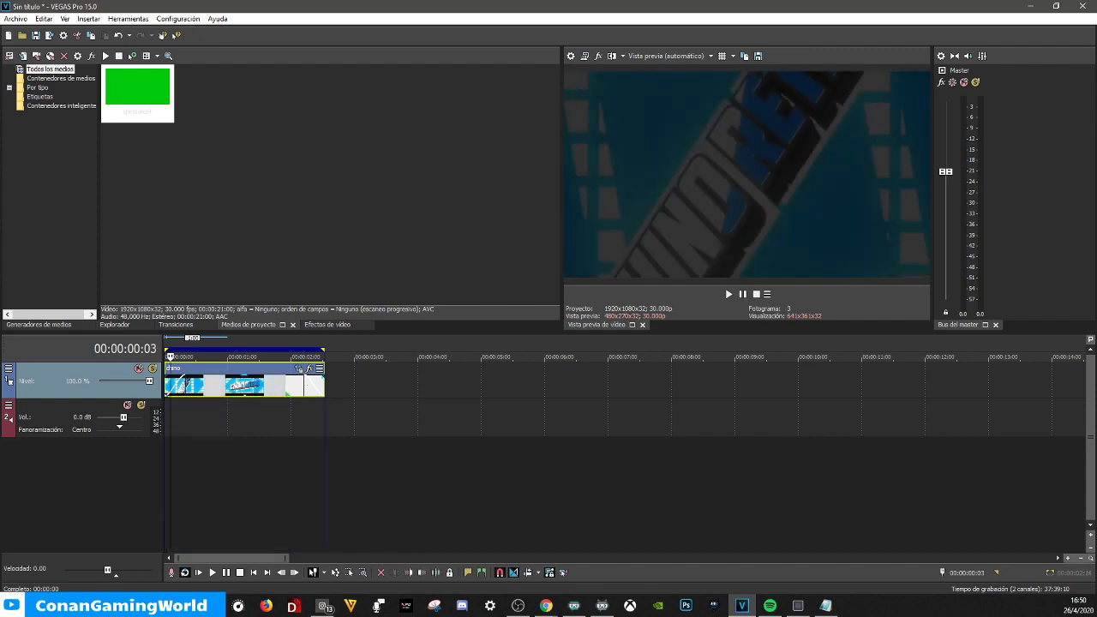
left_click(299, 369)
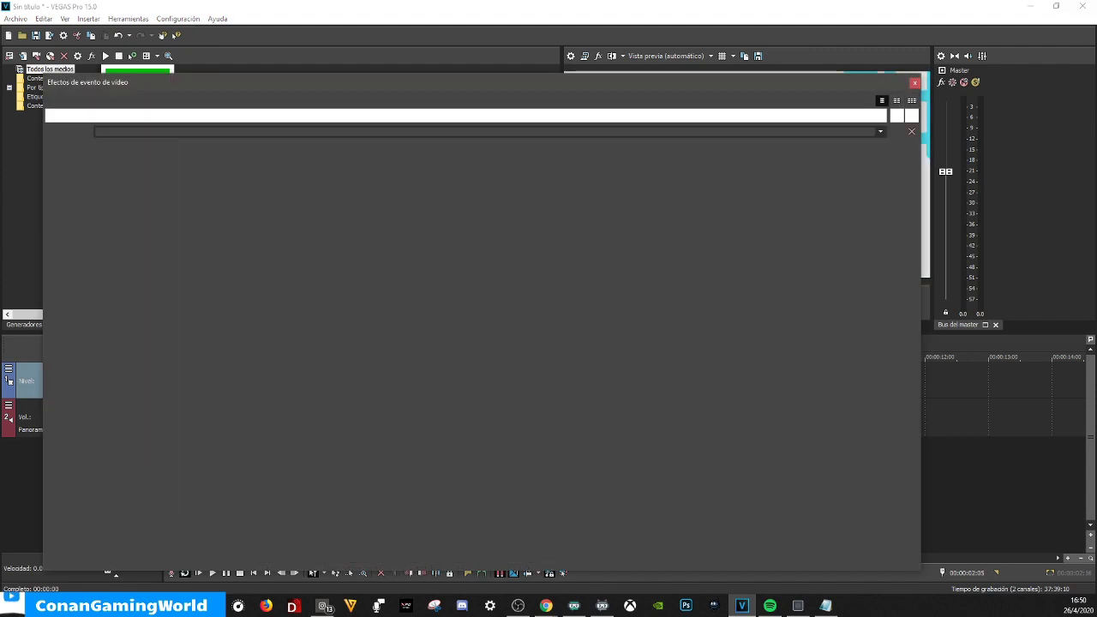
scroll(549, 328, "down", 5)
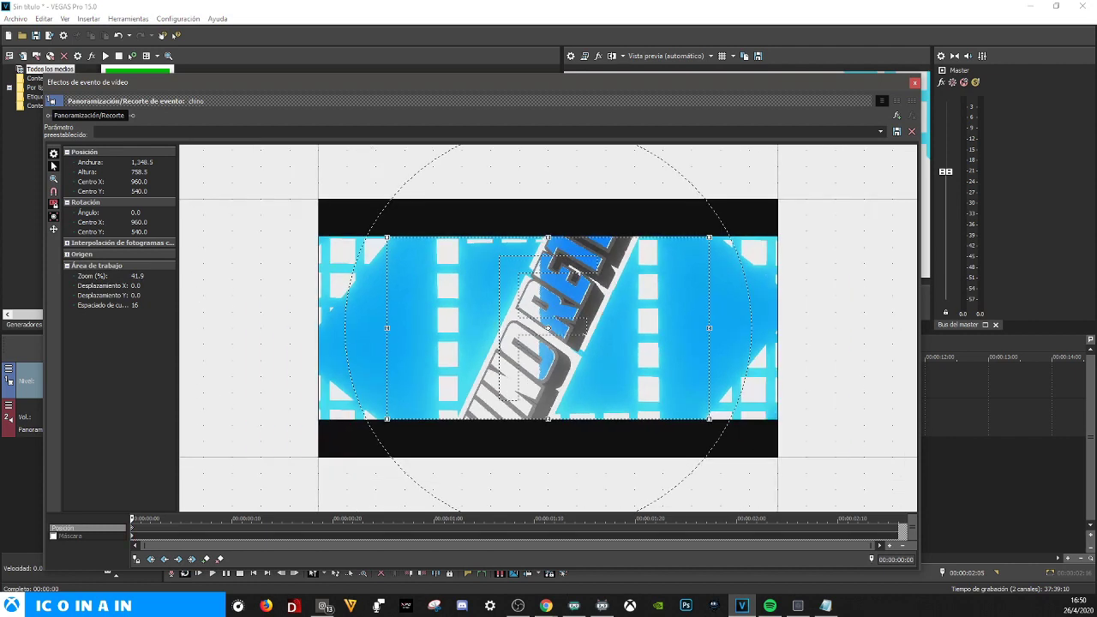
left_click(322, 528)
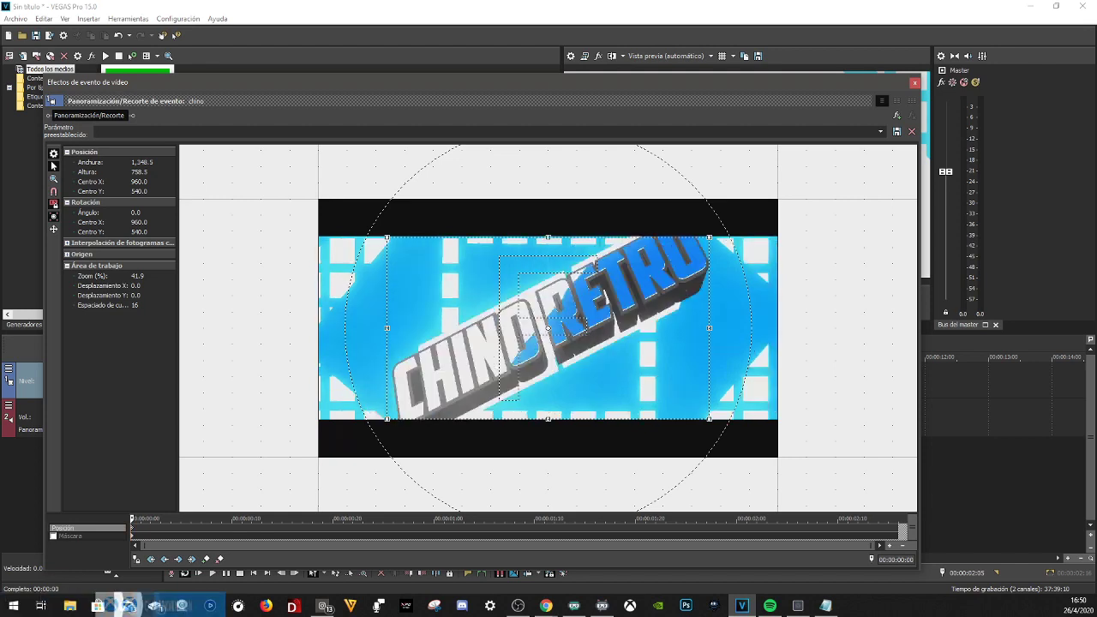
double_click(322, 528)
left_click_drag(322, 518, 131, 518)
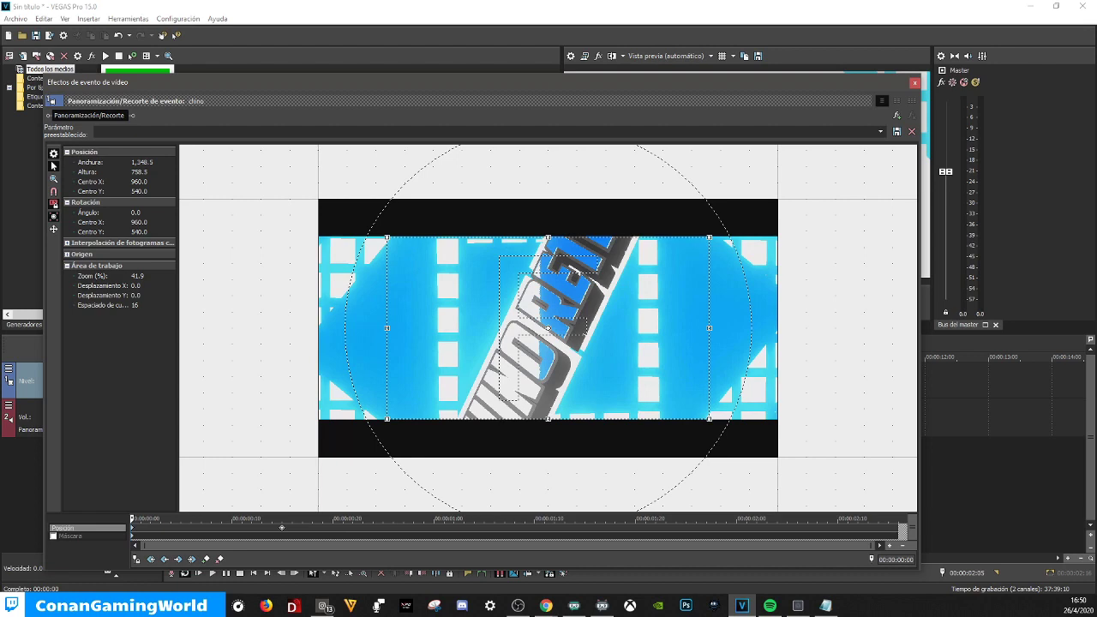
scroll(548, 328, "down", 2)
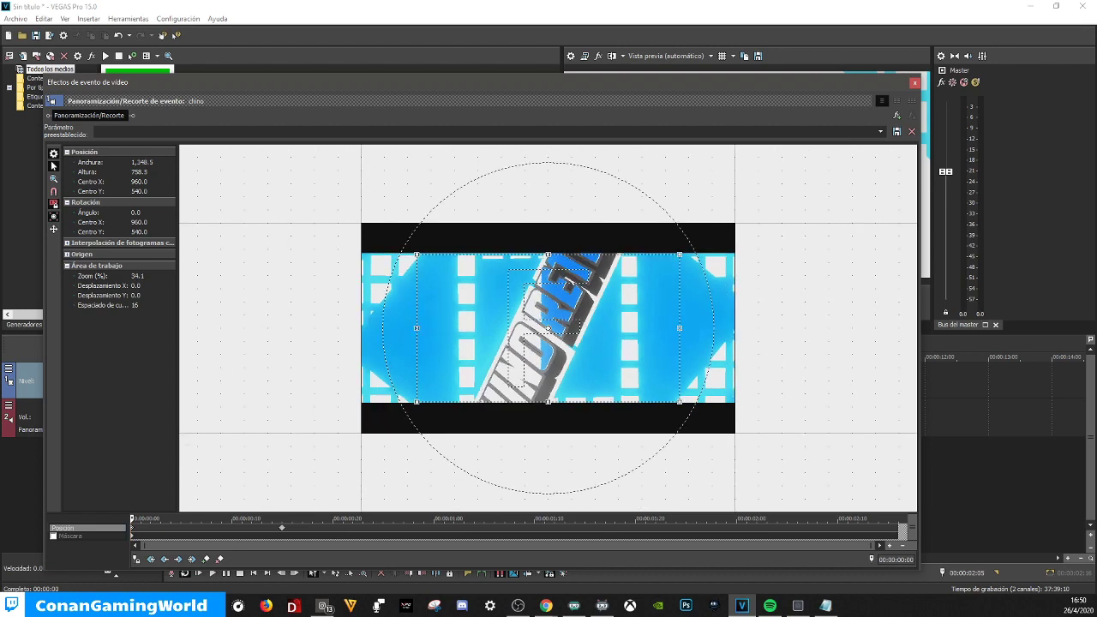
scroll(547, 328, "up", 8)
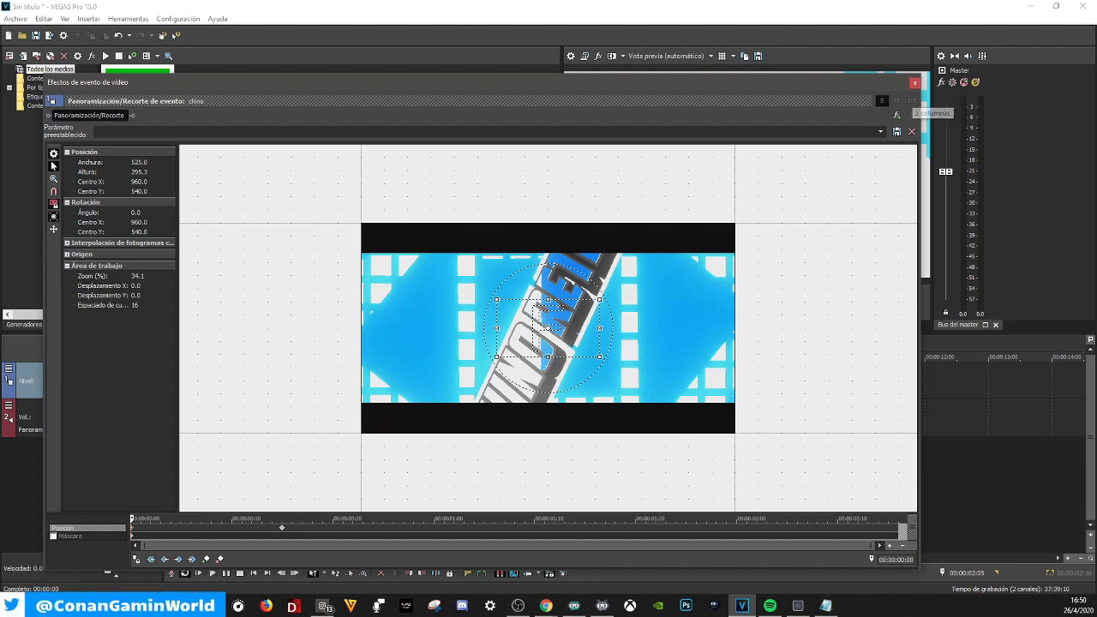
left_click(915, 82)
Play the looped clip repeatedly to check the opening zoom and the fades, and review its crop keyframes
key("space")
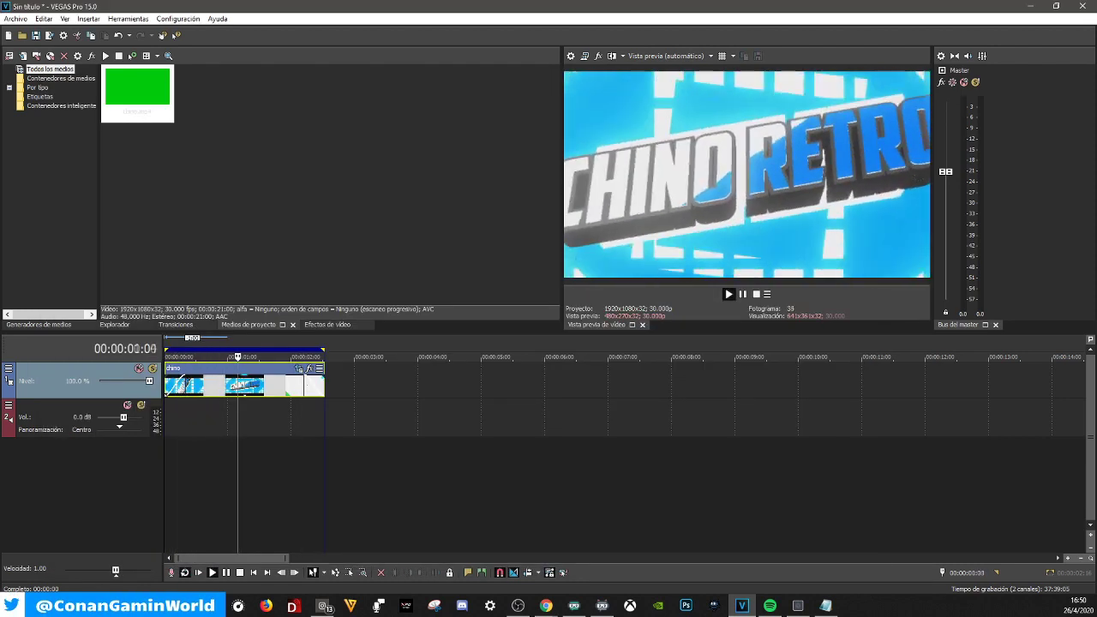
key("space")
left_click(298, 368)
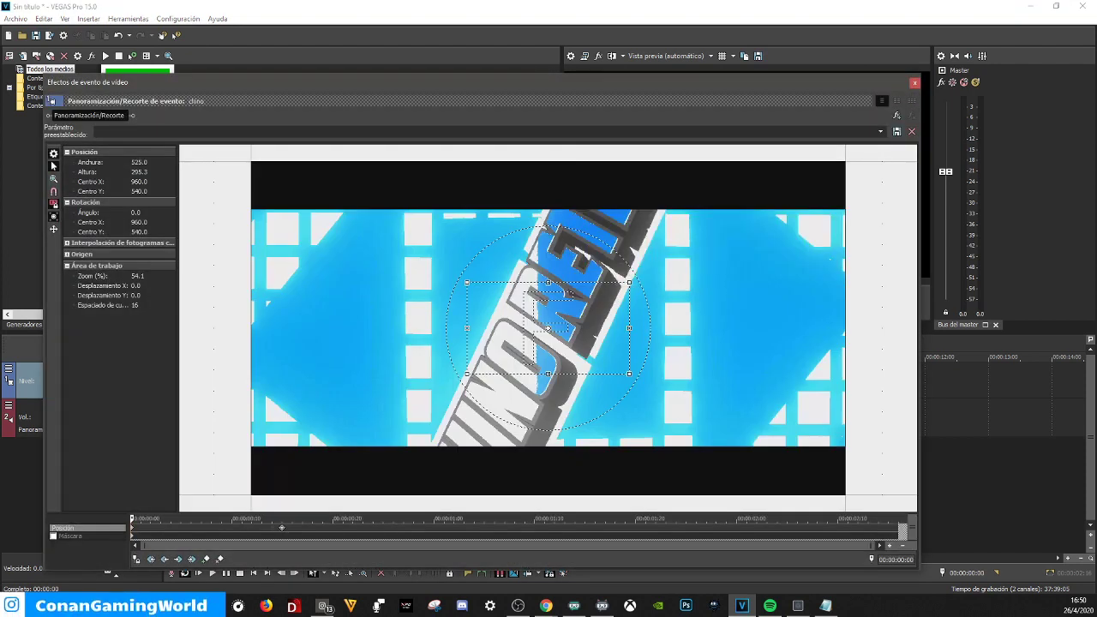
left_click(914, 83)
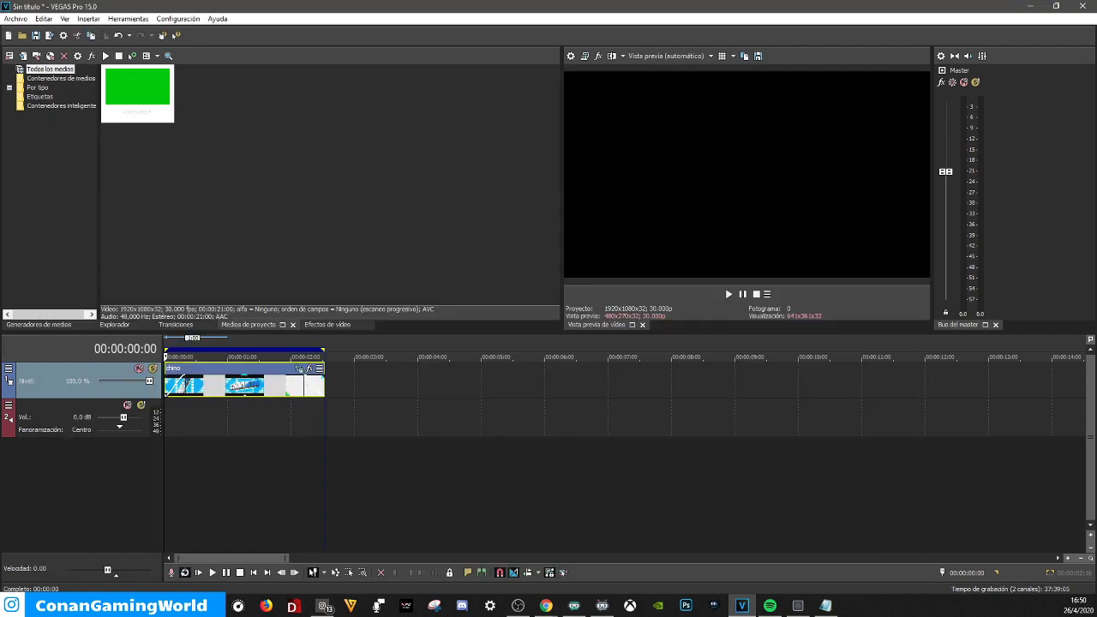
key("space")
key("space")
key("space")
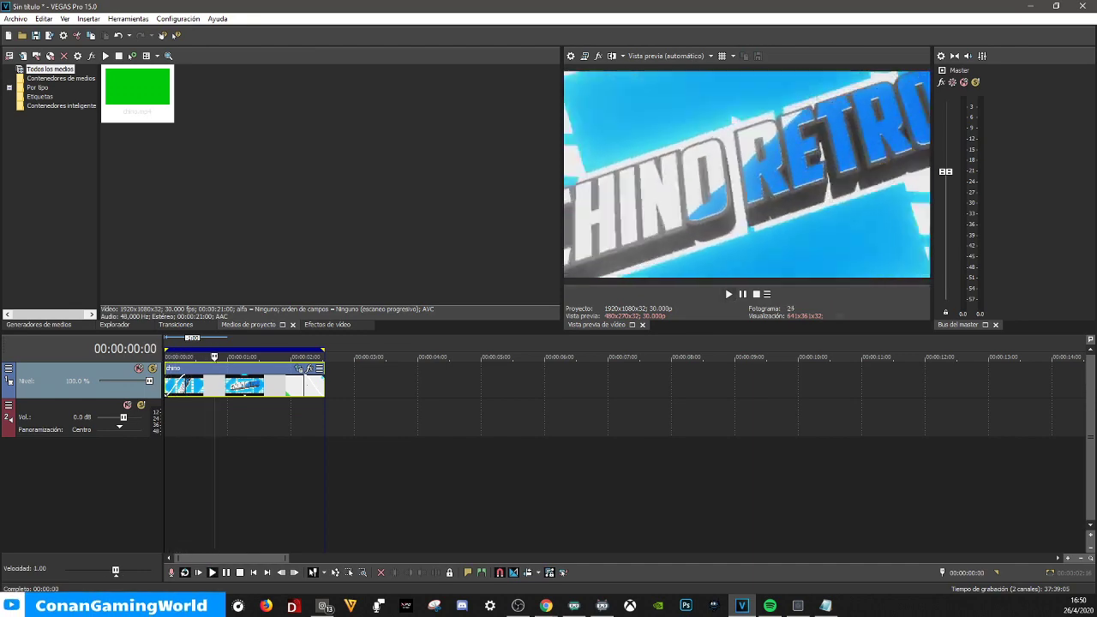
key("space")
key("space")
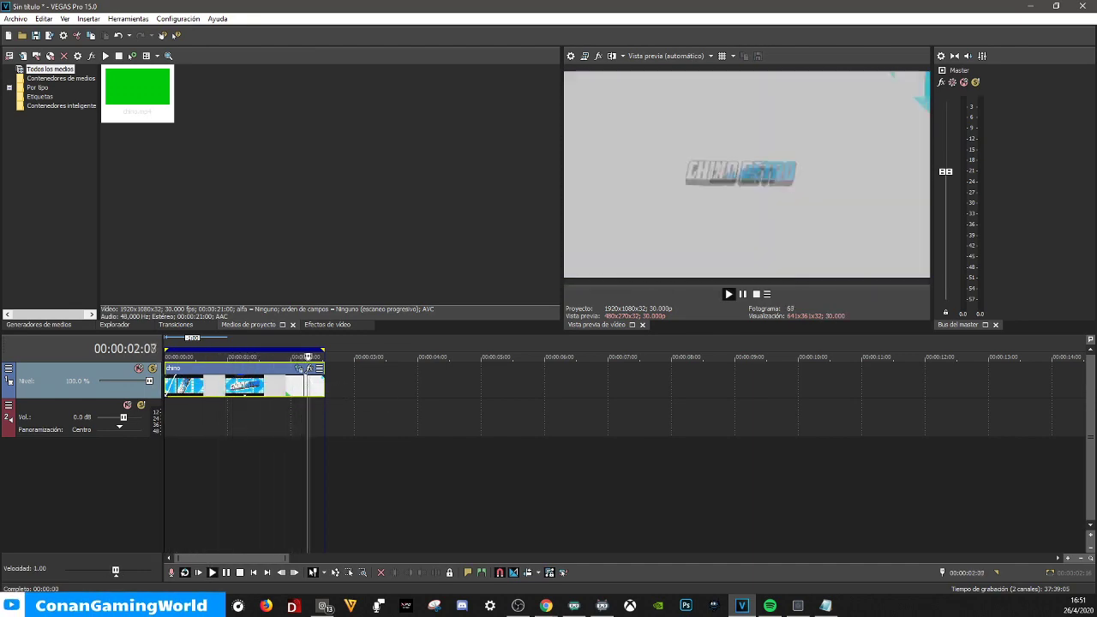
key("space")
key("space")
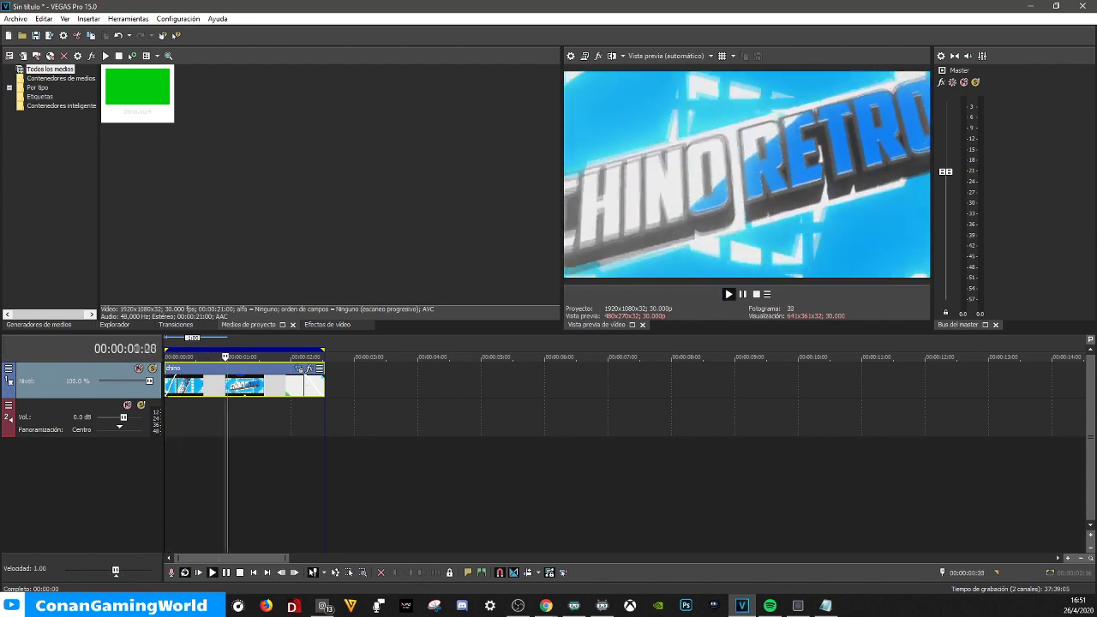
key("space")
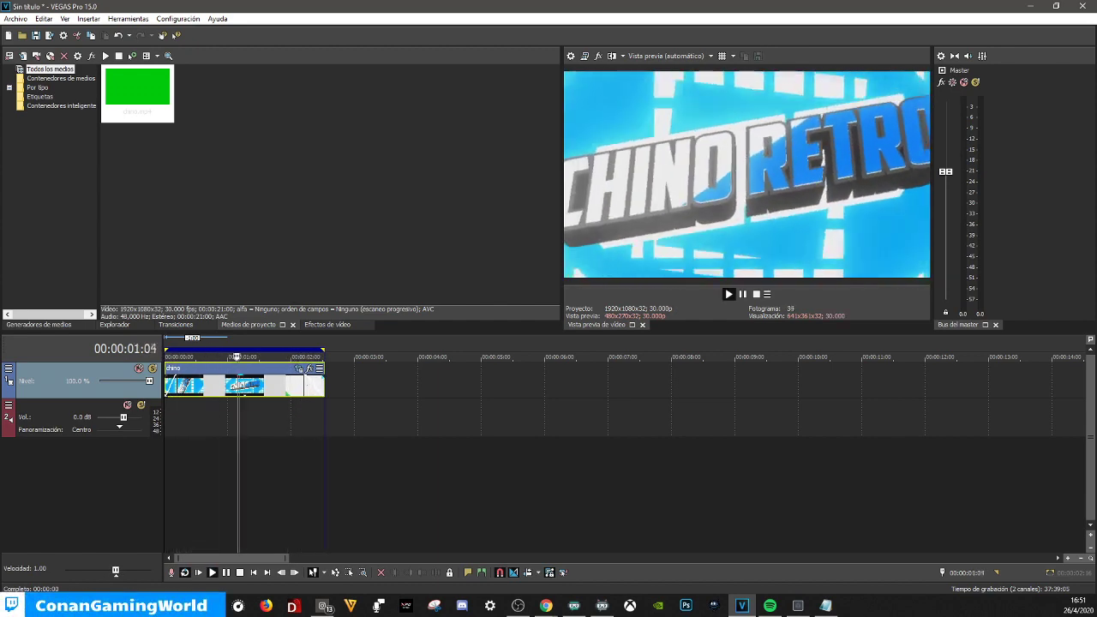
key("space")
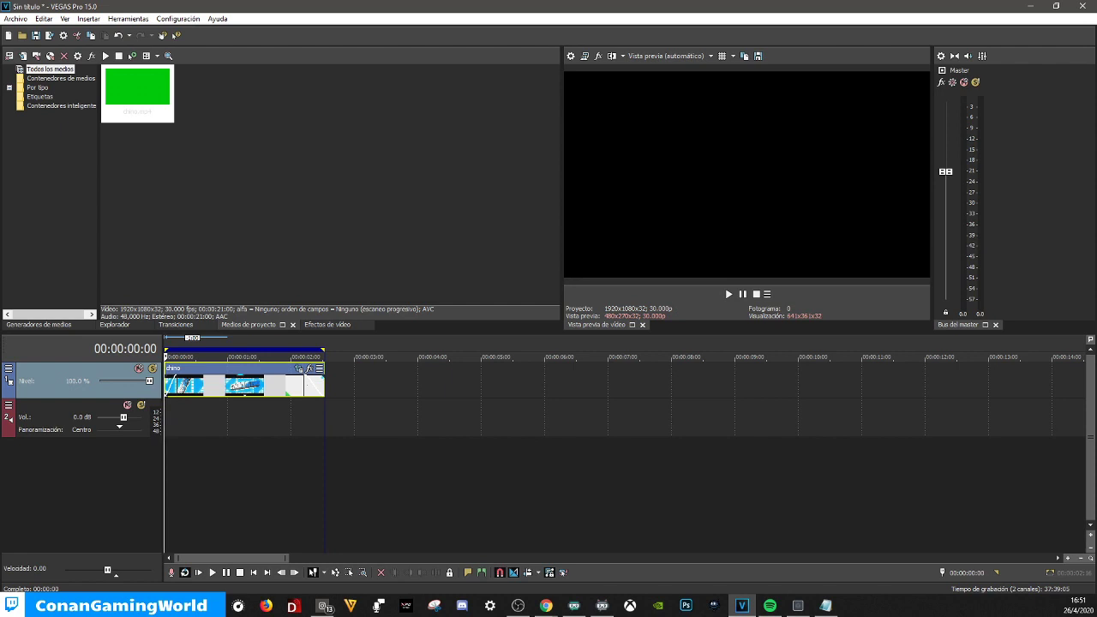
Speed up the chino clip by compressing its length to 00:00:02:09, and play it back to check the pace
left_click_drag(325, 386, 292, 386)
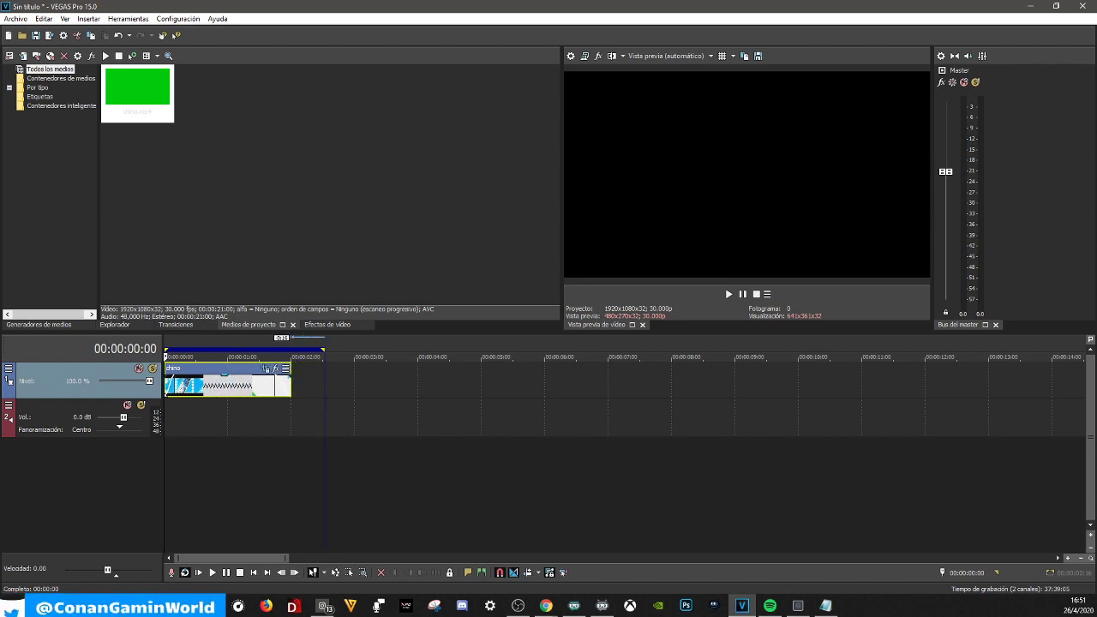
key("space")
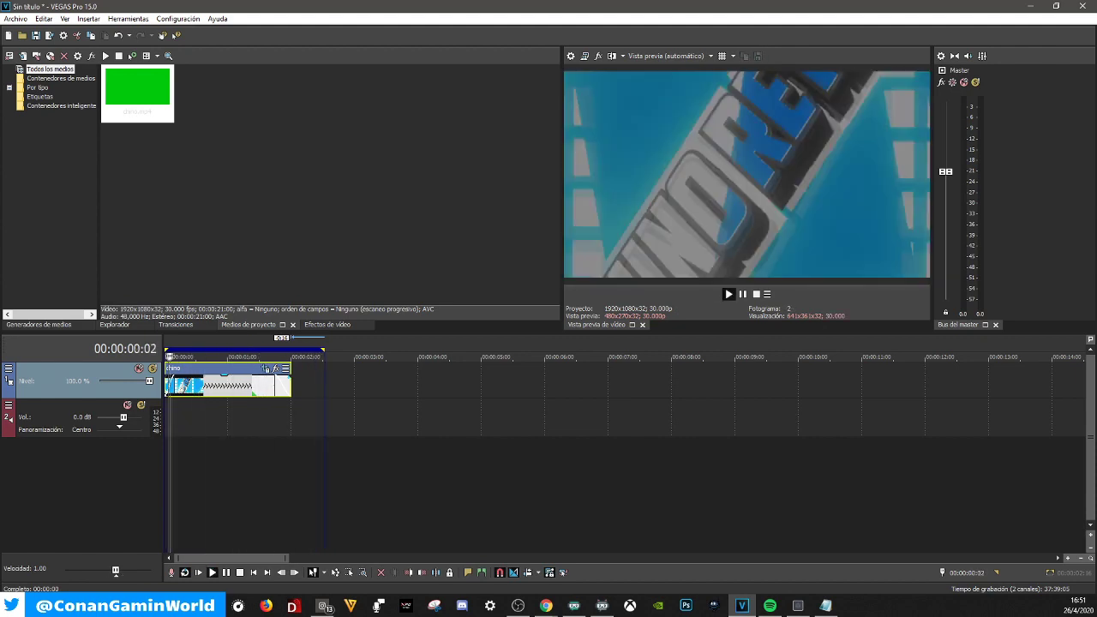
key("space")
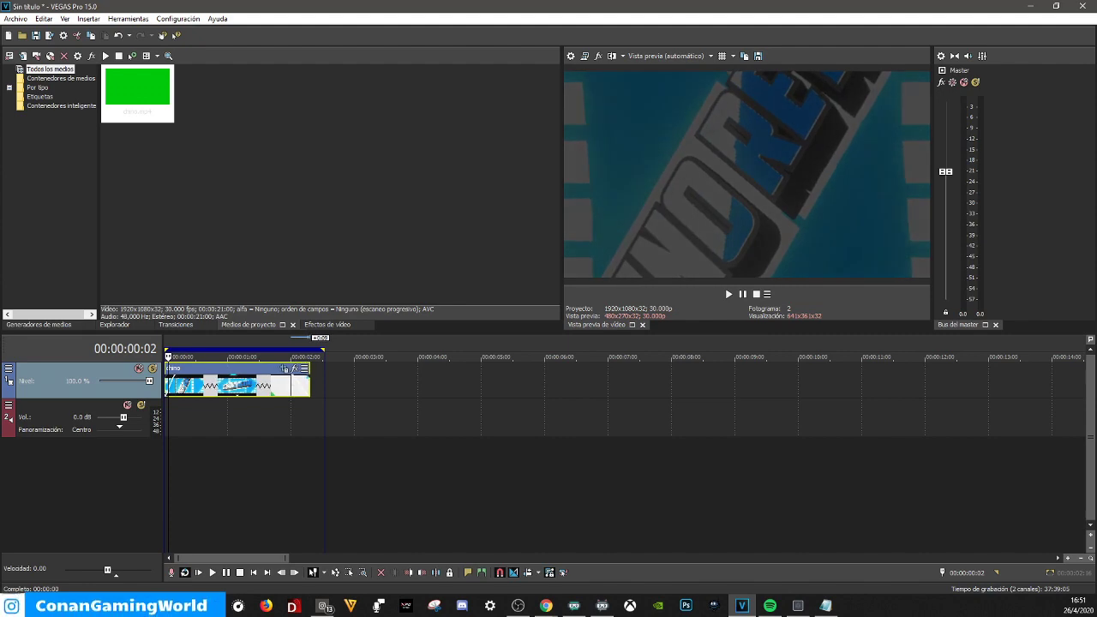
key("space")
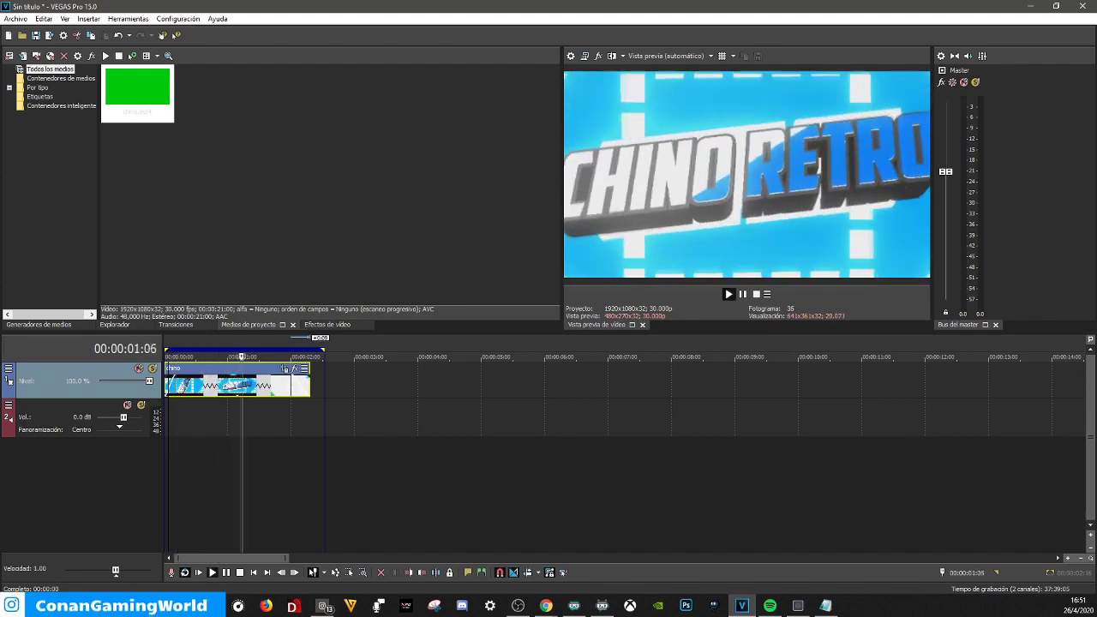
key("space")
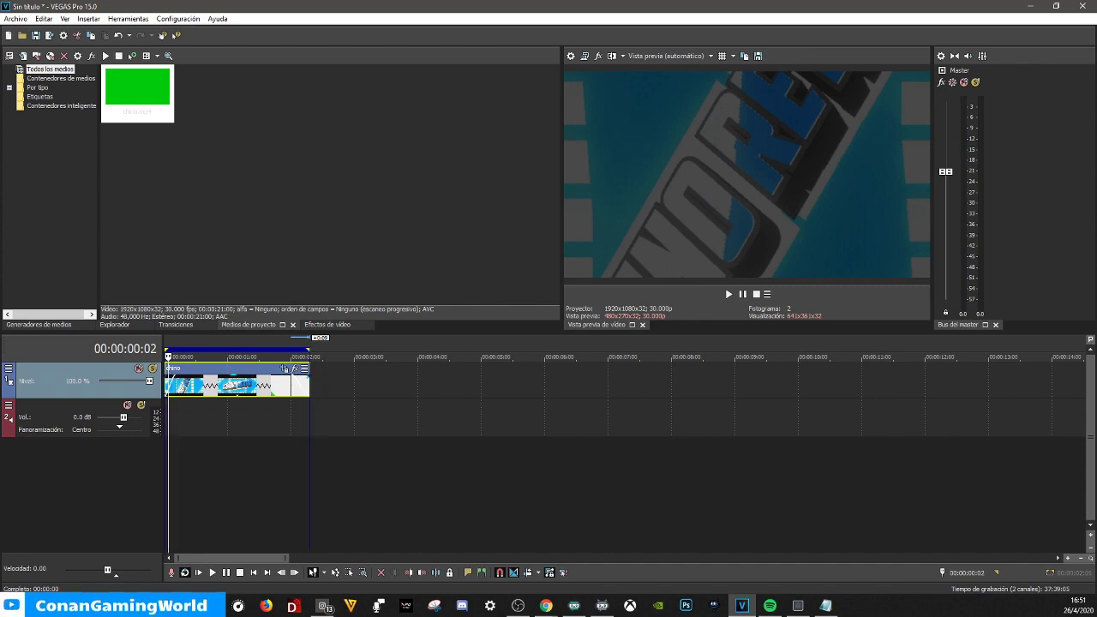
Select the clip's full length up to 00:00:02:09 and render it to the desktop as Chinito.mp4 with the Internet HD 720p 29.97 fps (NVidia NVENC) template
left_click(366, 471)
left_click_drag(165, 472, 309, 472)
left_click(15, 18)
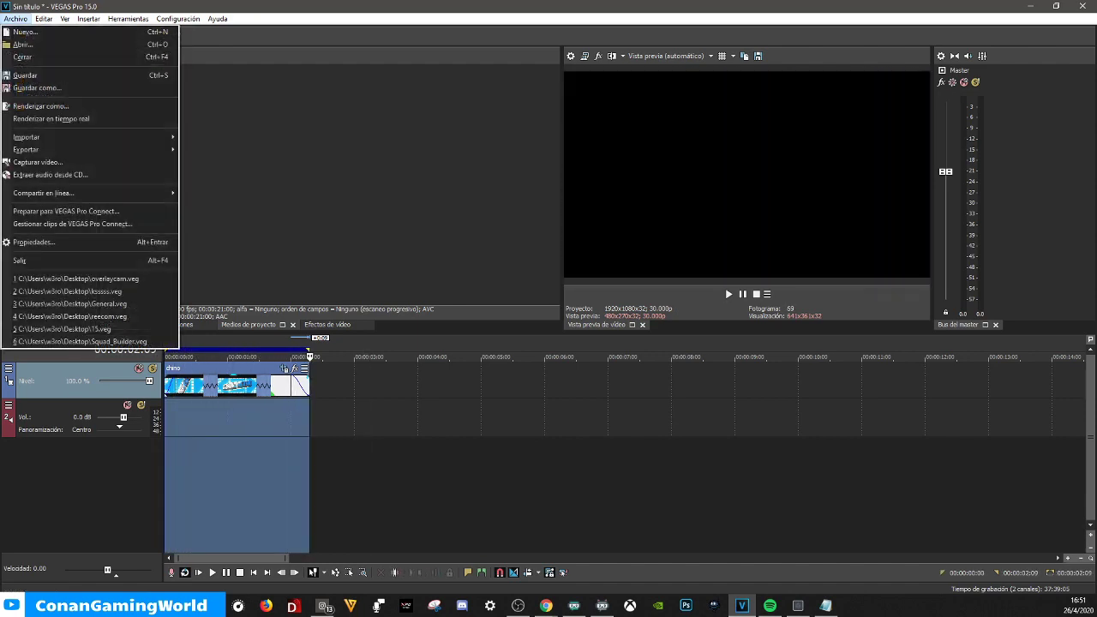
left_click(38, 105)
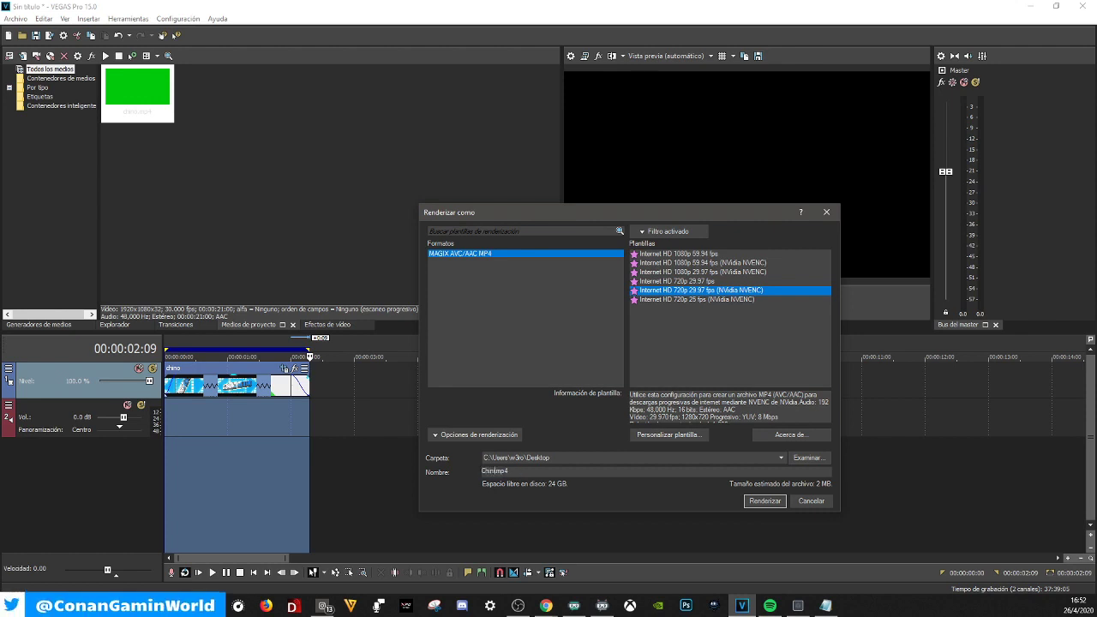
key("Return")
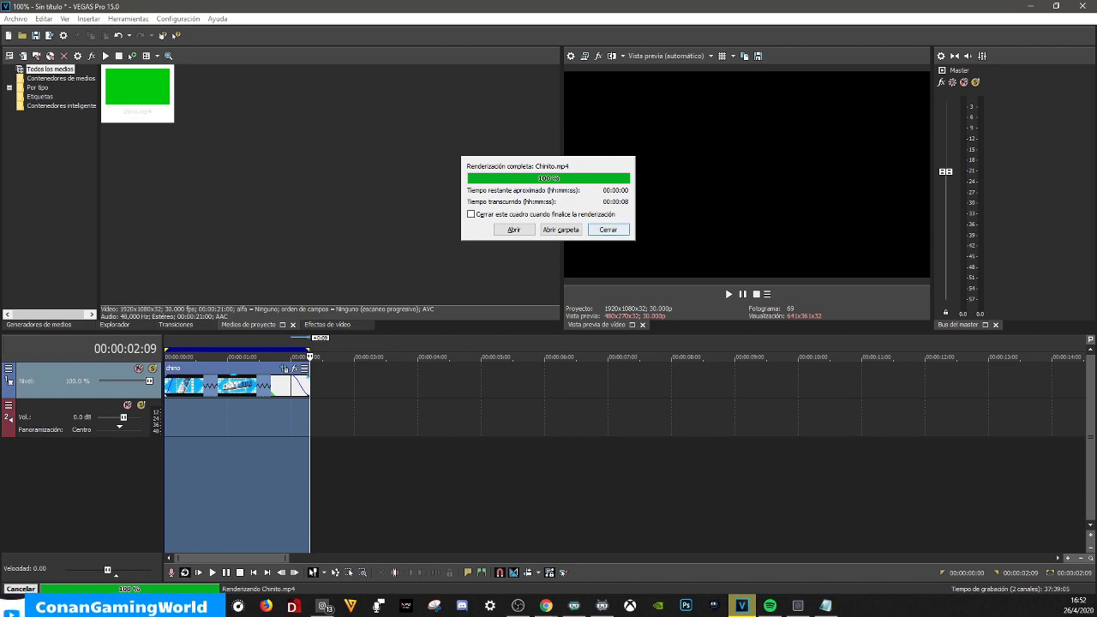
left_click(609, 230)
Switch to OBS and add a Stinger scene transition named Chinito
left_click(1031, 6)
right_click(615, 237)
left_click(645, 271)
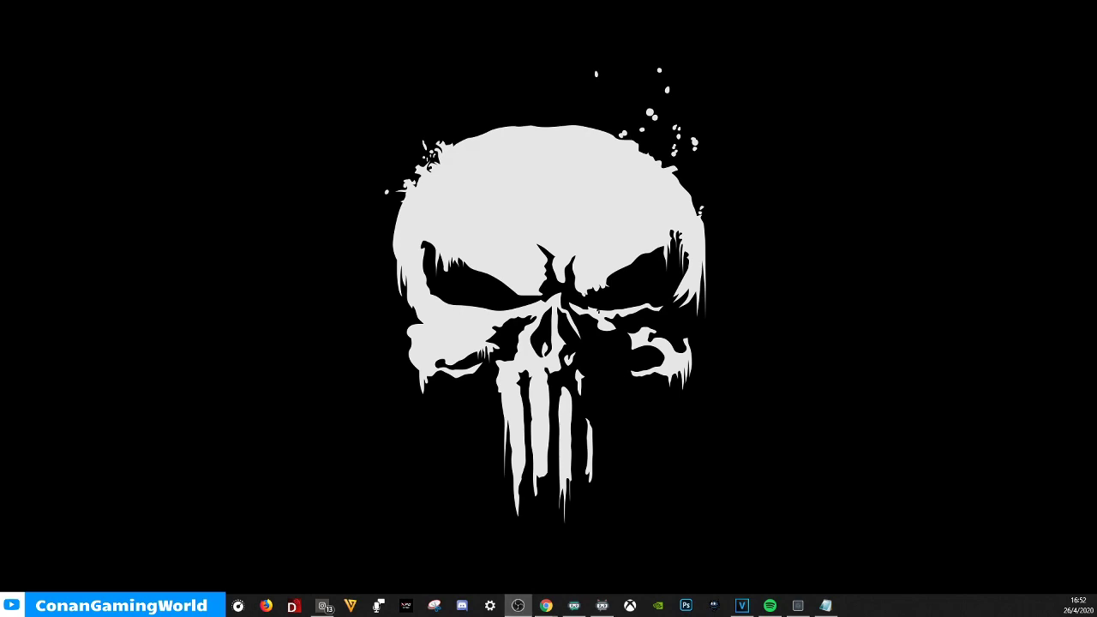
left_click(518, 606)
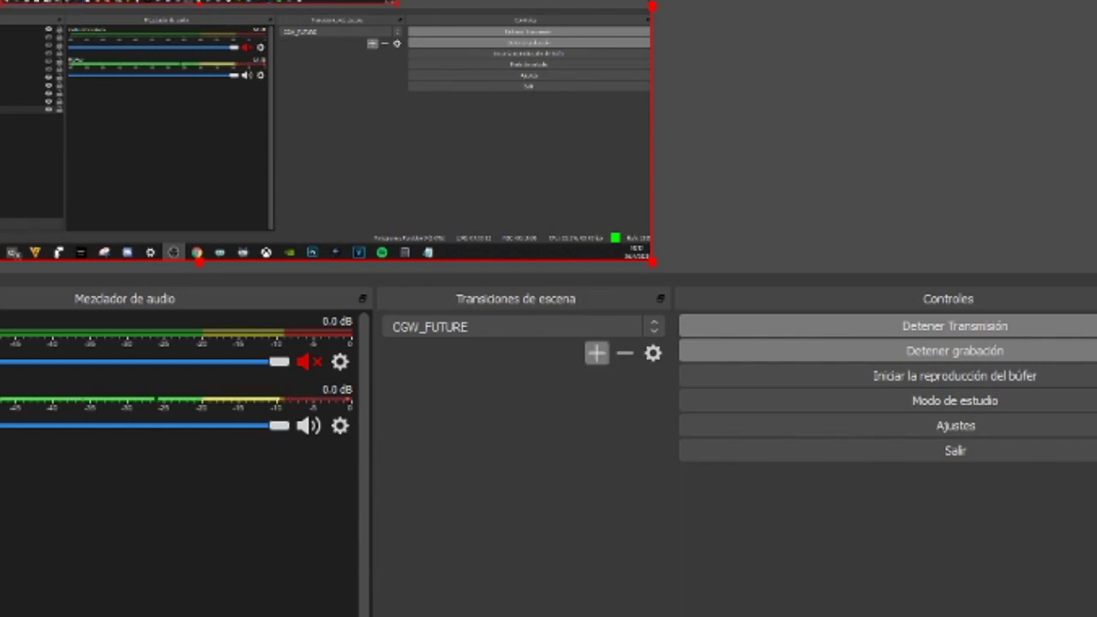
left_click(597, 353)
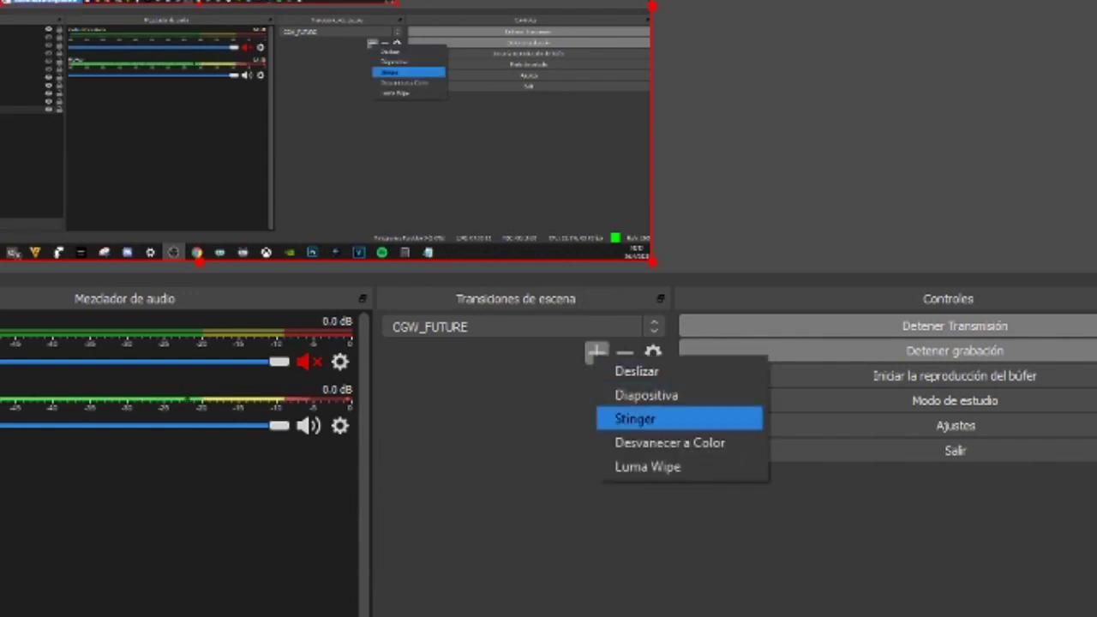
left_click(549, 414)
left_click(596, 352)
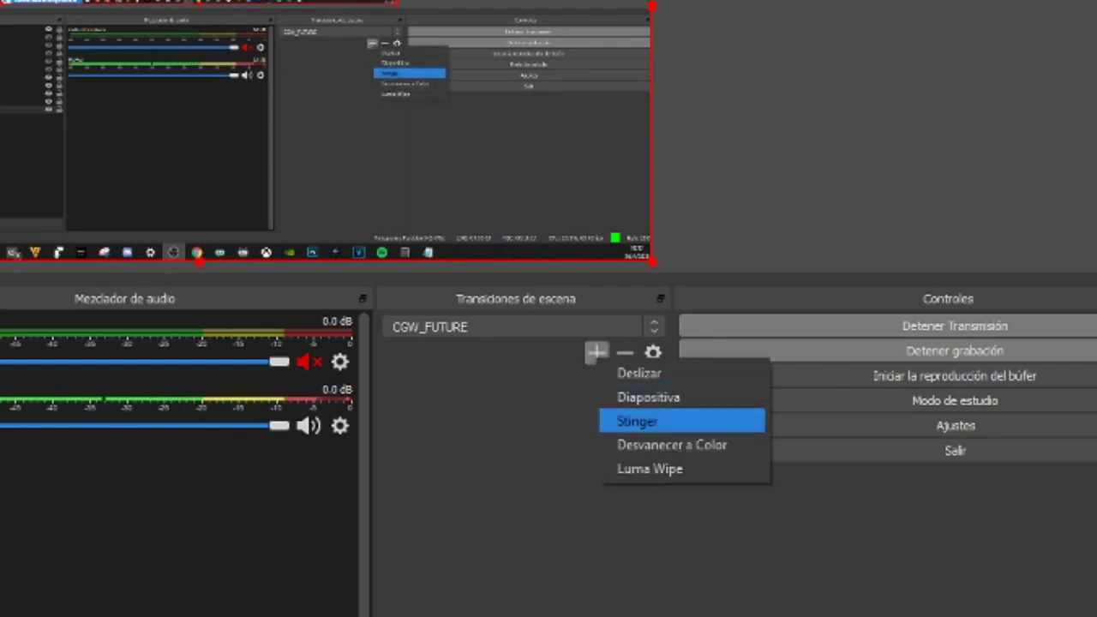
key("Return")
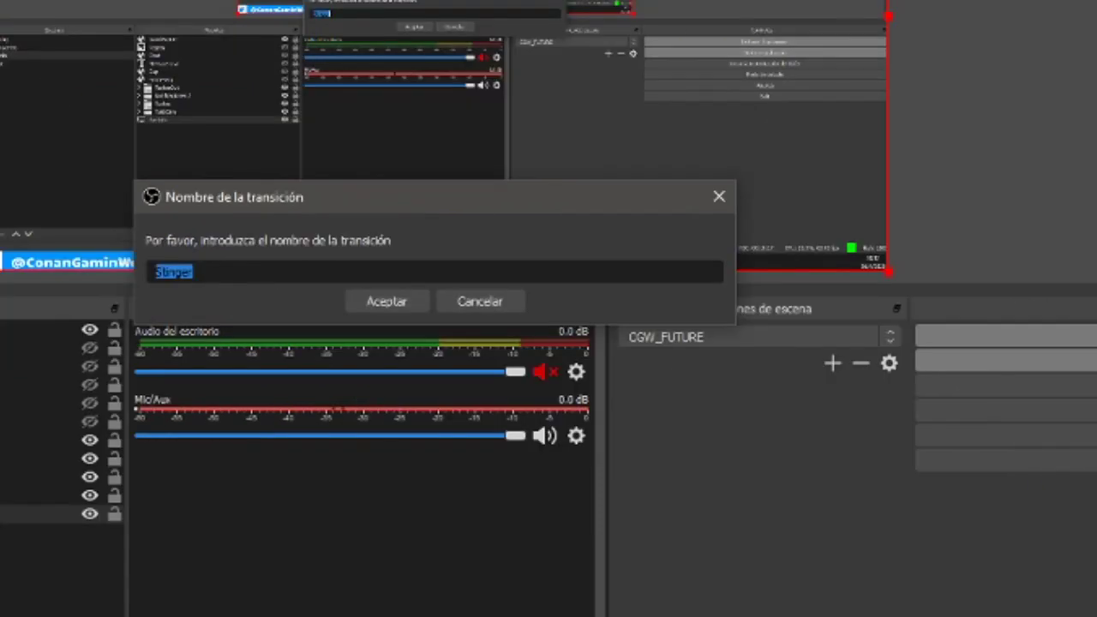
type("Chinito")
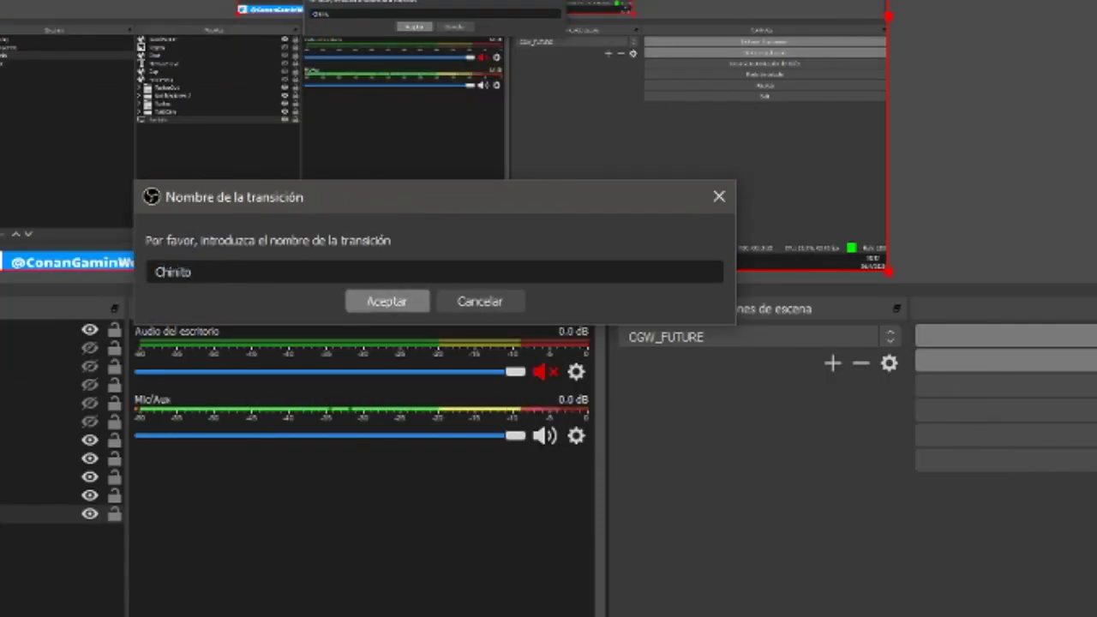
key("Return")
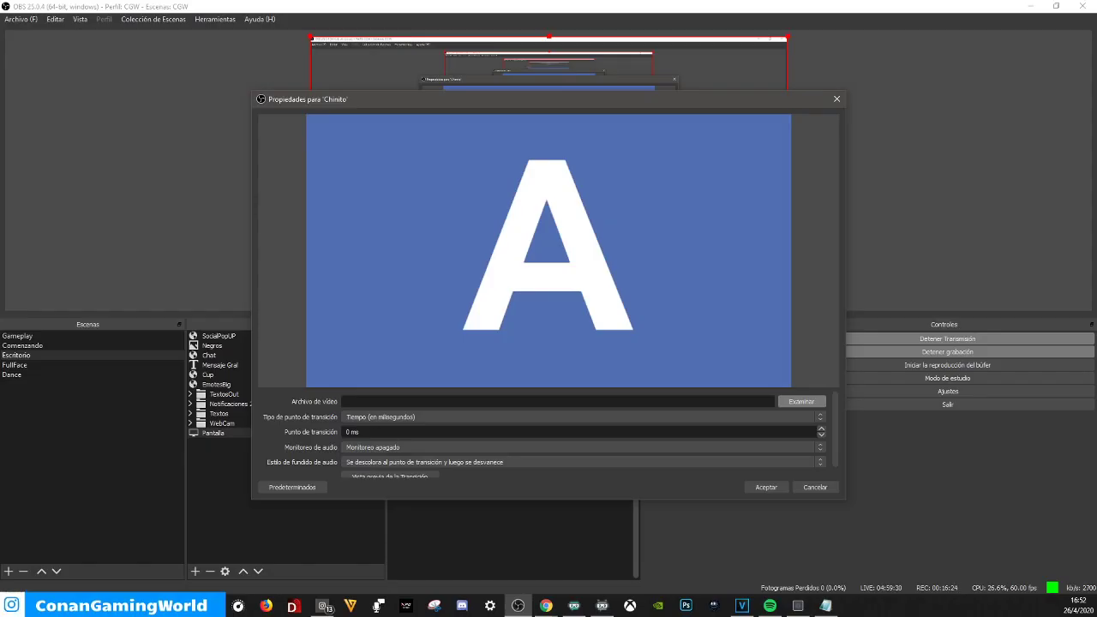
Assign Chinito.mp4 from the desktop as the Chinito transition's video file and accept its properties
left_click(802, 401)
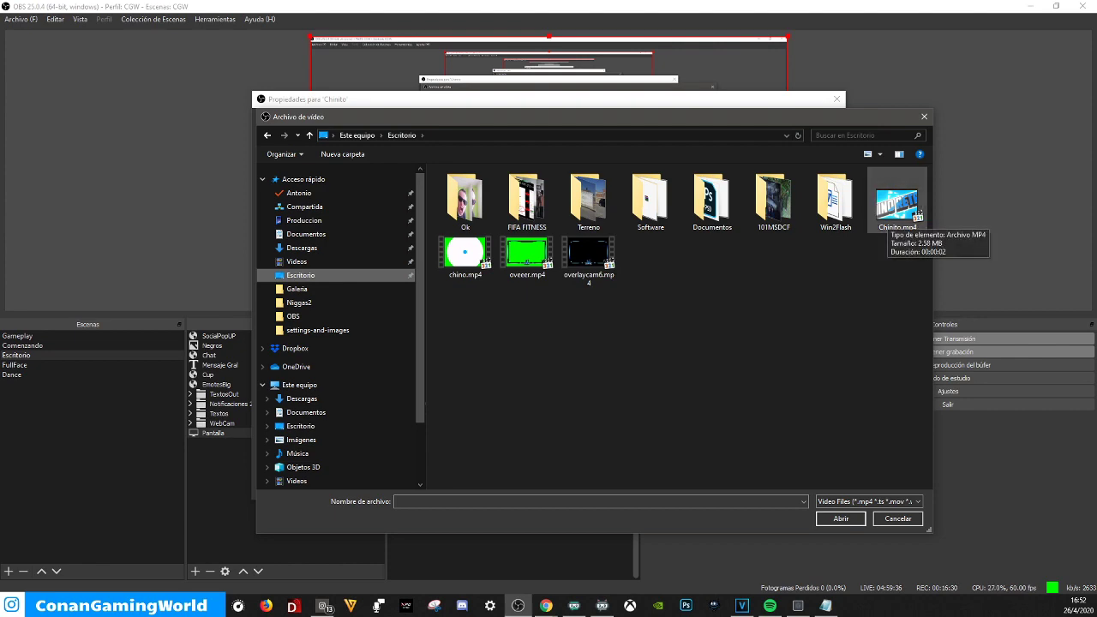
double_click(900, 206)
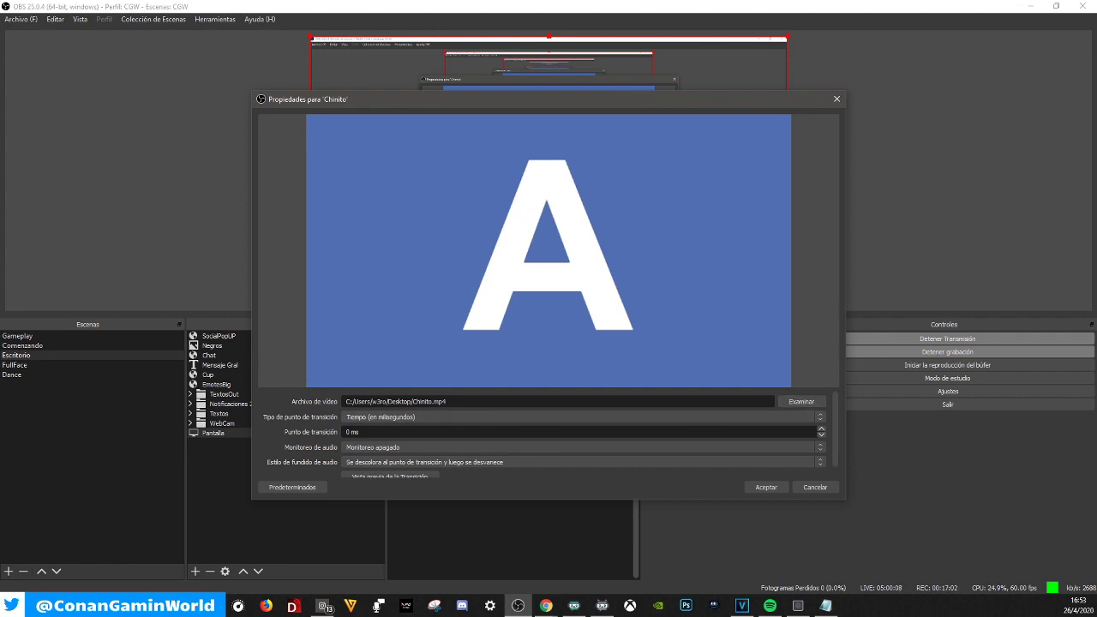
scroll(548, 433, "down", 1)
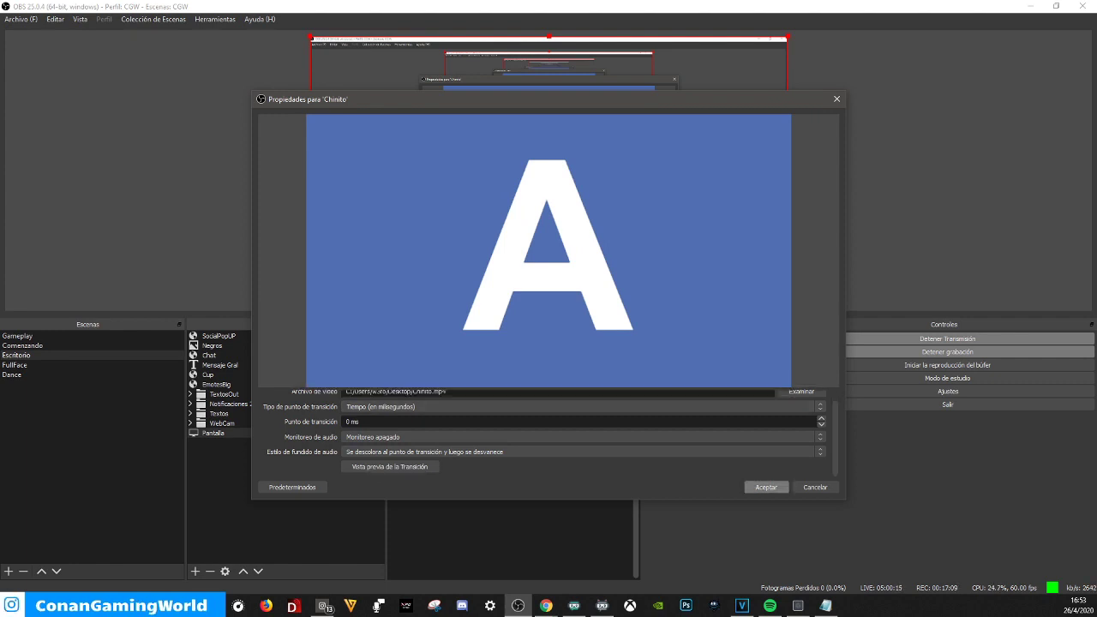
left_click(766, 486)
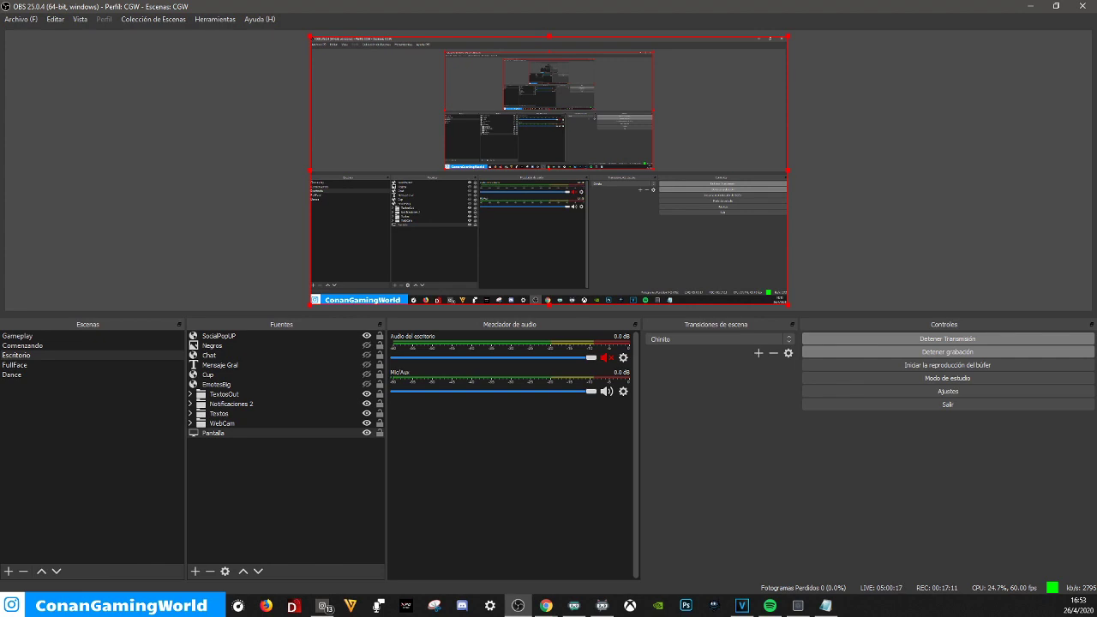